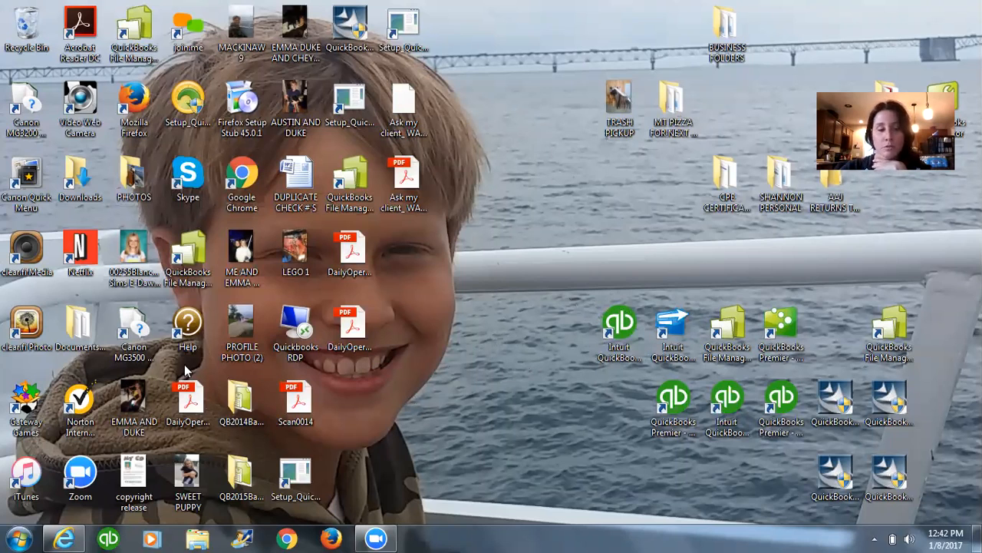
In Internet Explorer, start a received payment from the customer Company 1 and apply it to the outstanding $3,000.00 invoice.
mouse_move(67, 538)
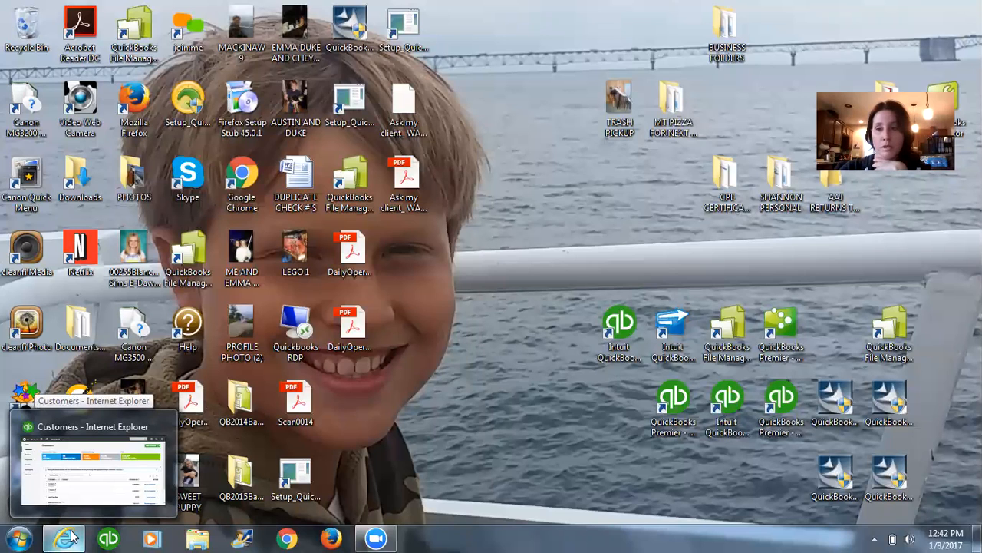
click(67, 537)
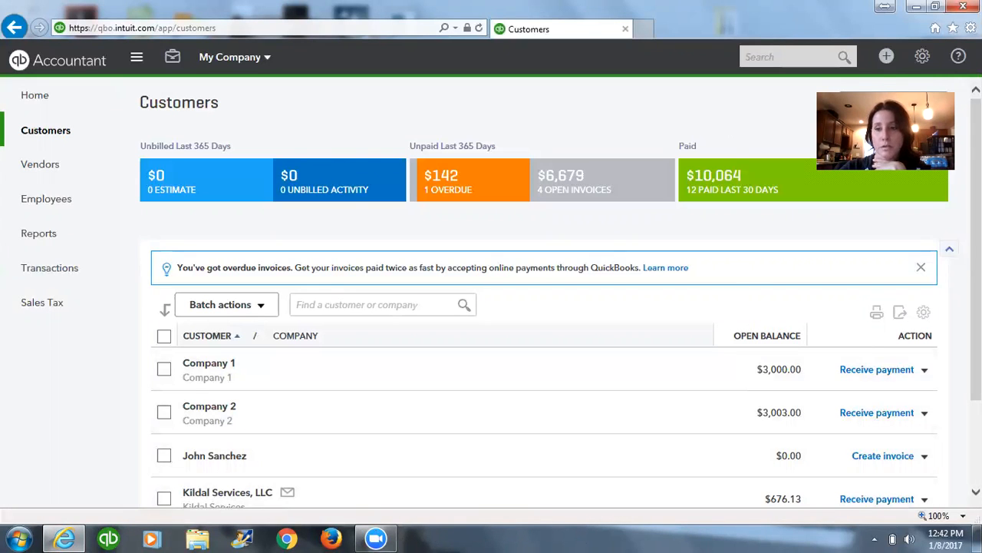
click(885, 59)
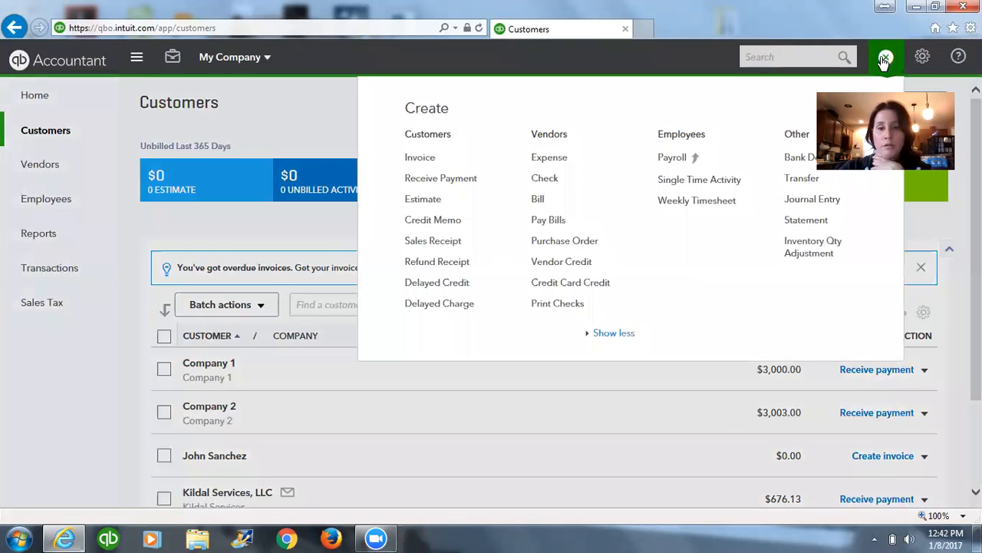
click(442, 180)
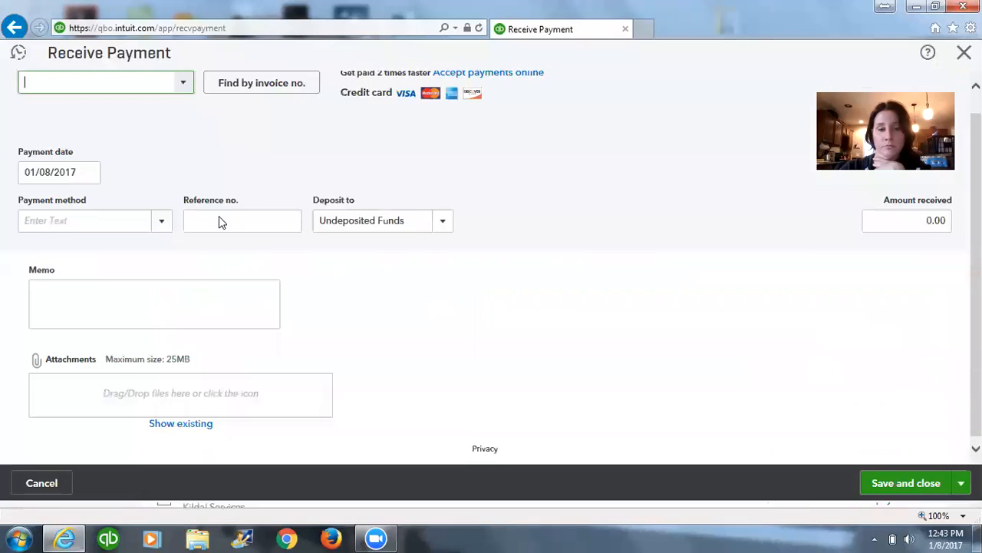
click(182, 90)
click(67, 146)
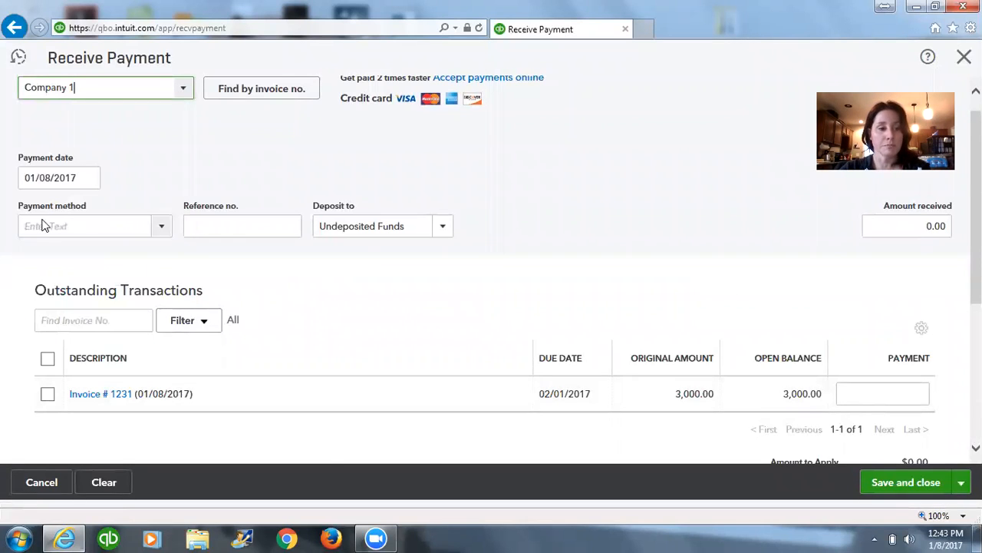
click(47, 394)
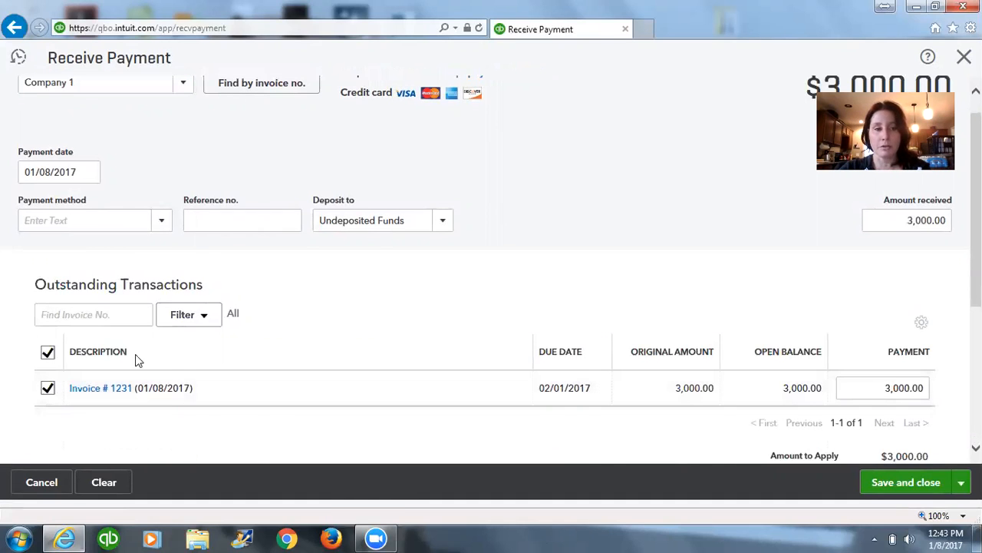
Set the payment method to Check with reference no. 446466, deposit it to TCF Checking, and save the payment.
click(165, 228)
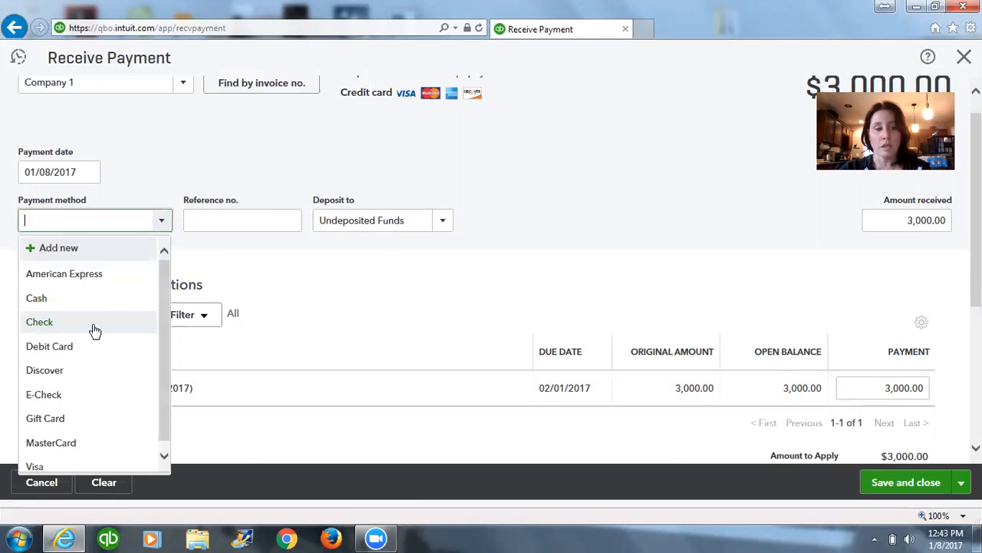
click(243, 218)
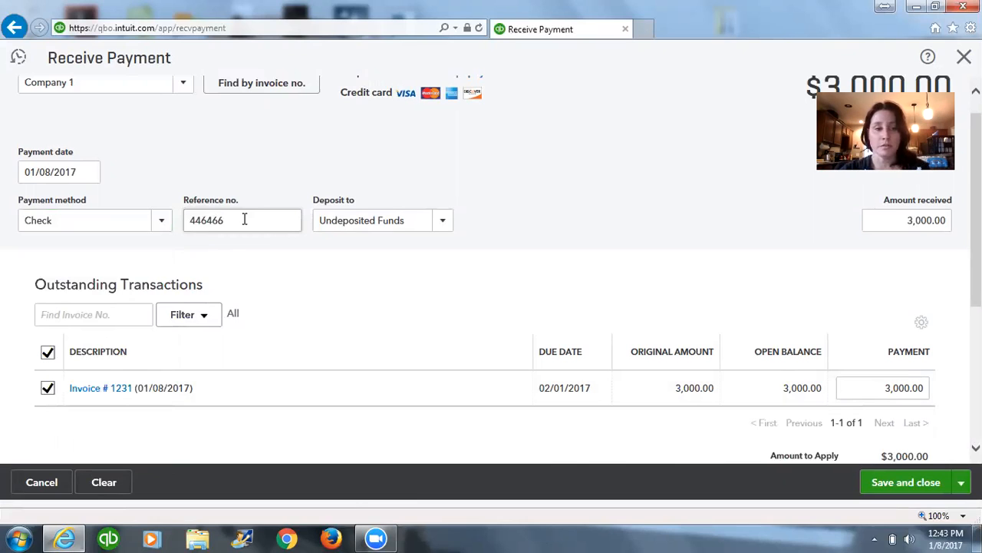
click(322, 222)
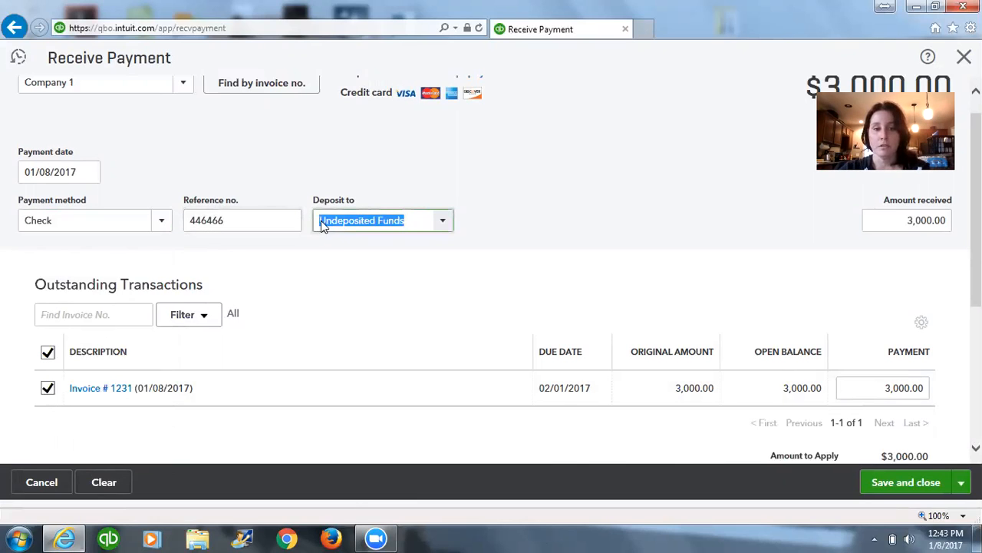
click(444, 224)
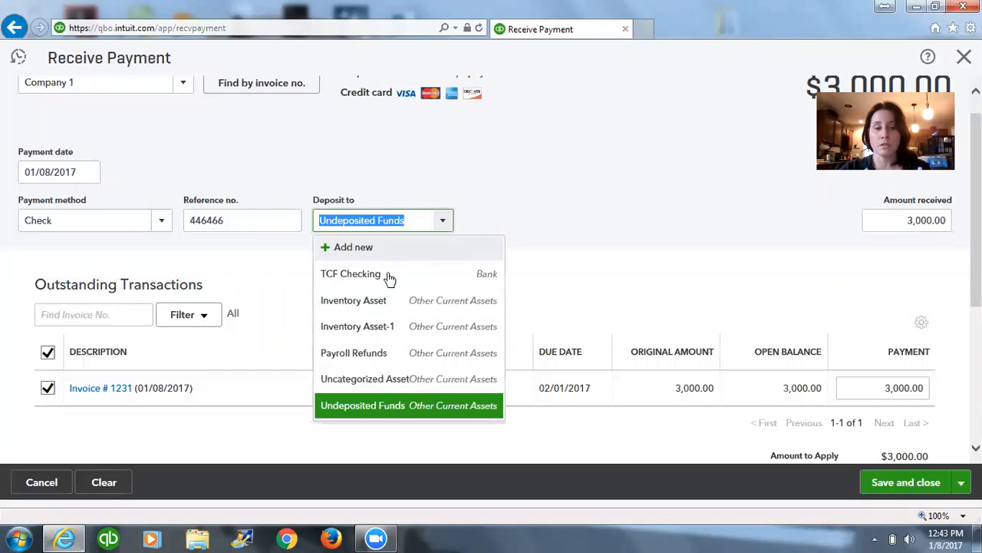
click(343, 276)
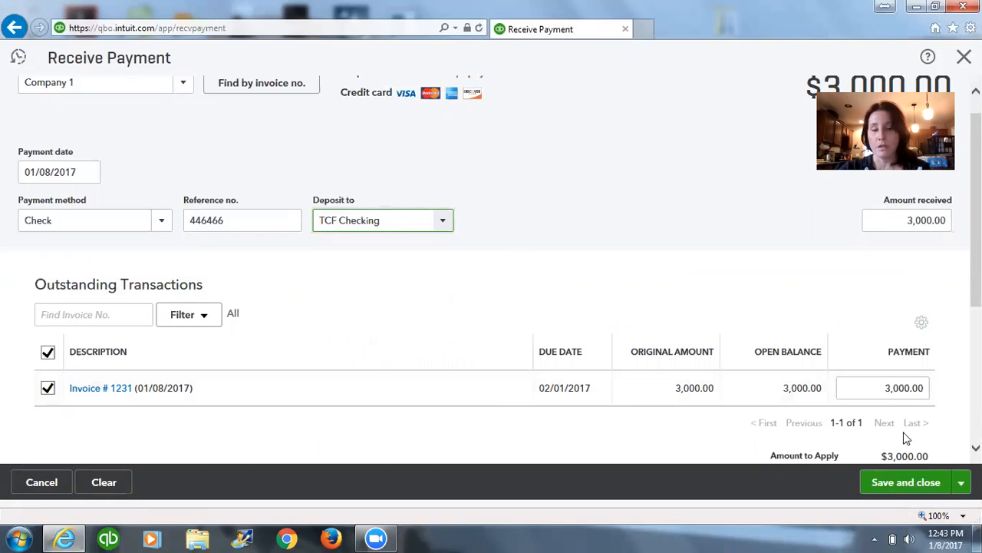
click(918, 483)
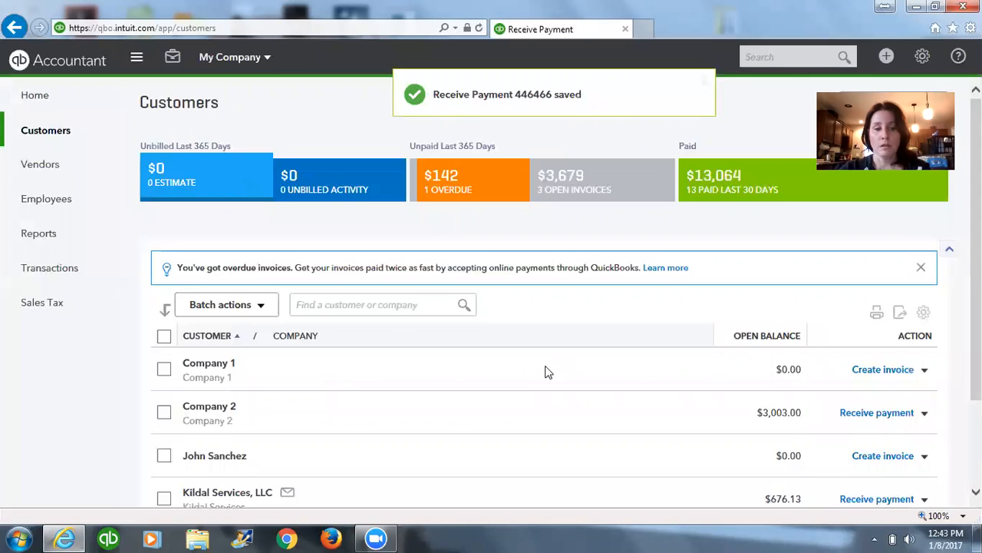
Record and save a received payment from Company 2 for its outstanding $3,003.00 invoice, deposited to TCF Checking.
click(887, 56)
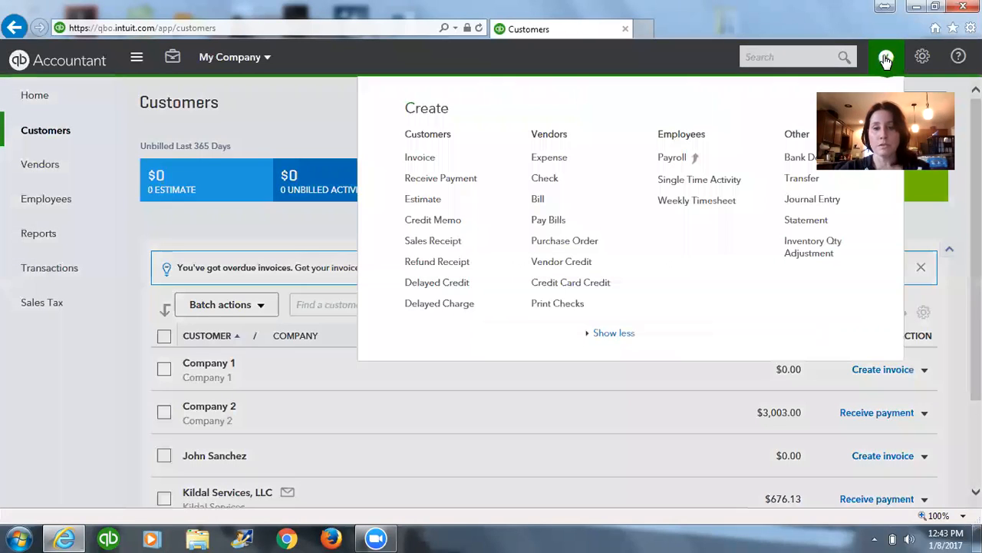
click(448, 179)
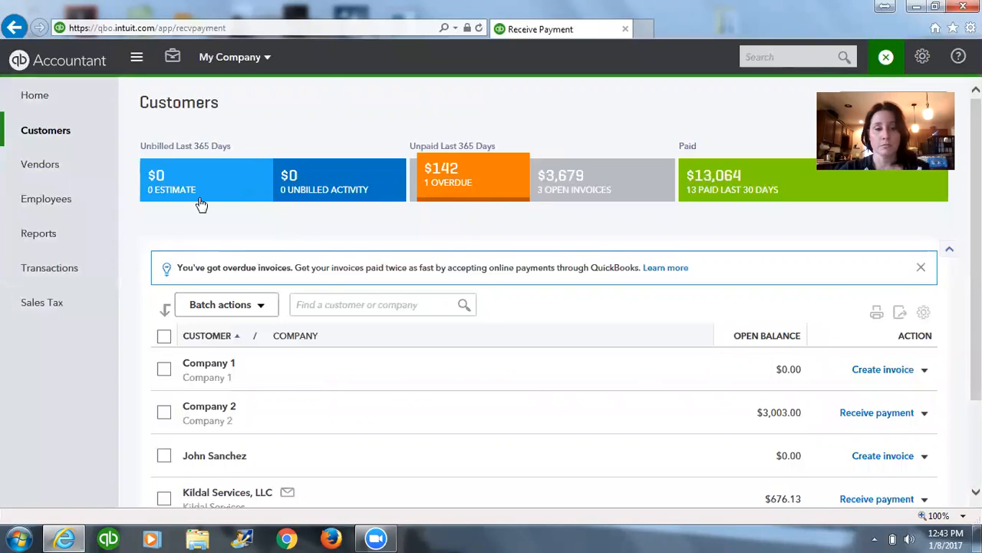
text(comp)
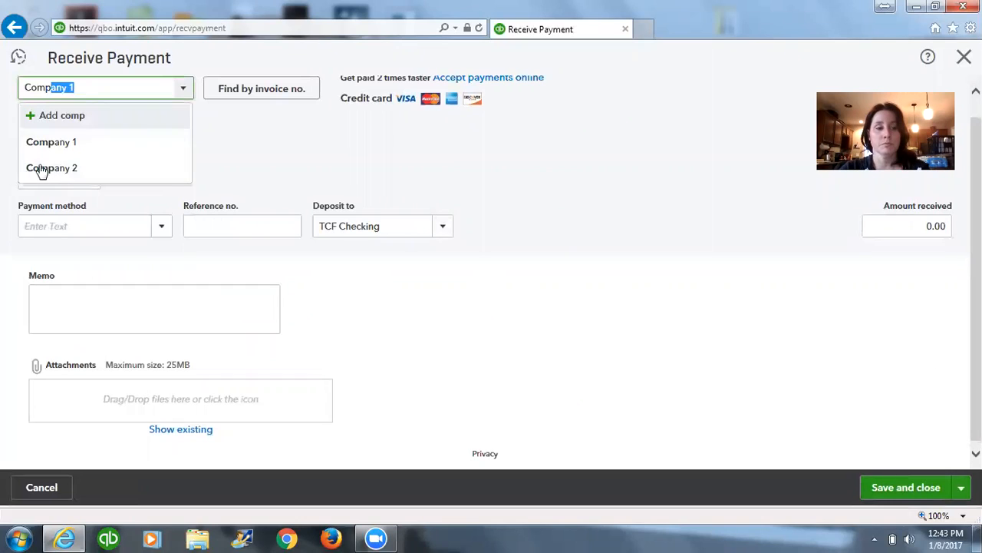
key(Return)
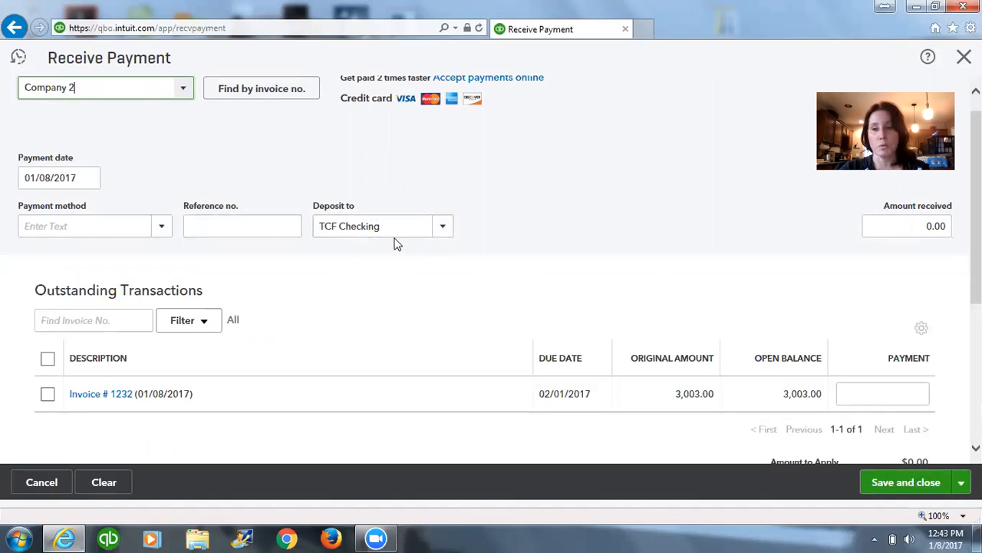
scroll(49, 399, down, 1)
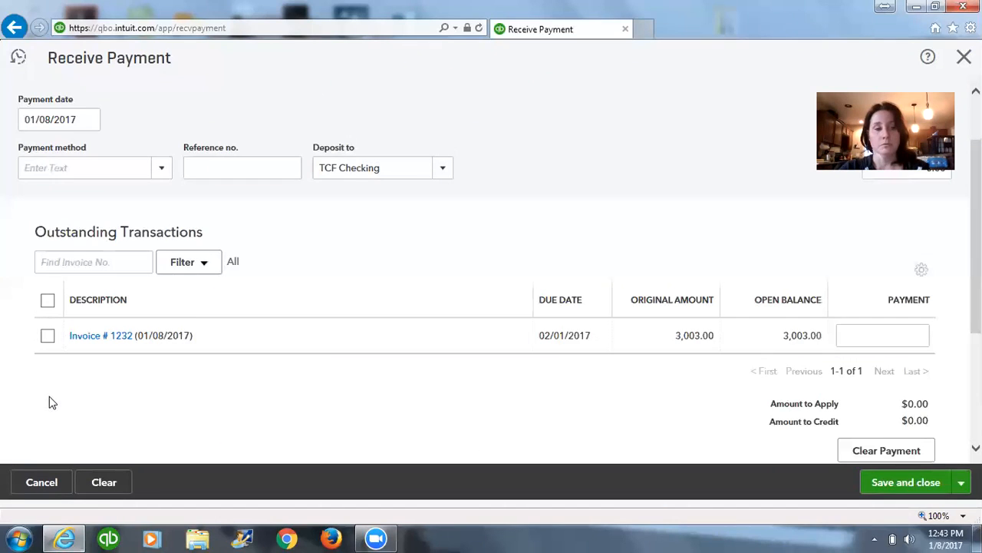
click(46, 335)
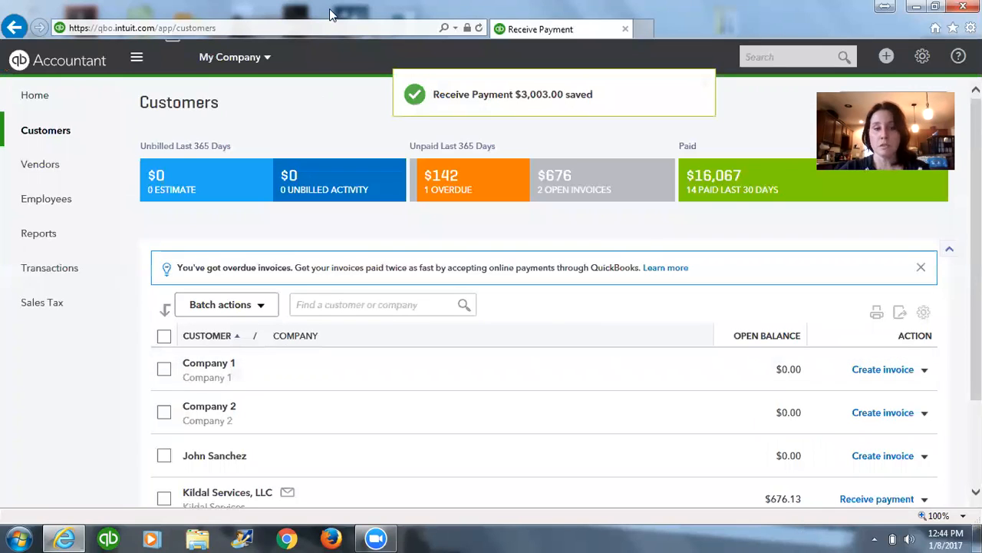
Open the TCF Checking register from the chart of accounts and examine how the Company 1 and Company 2 payments are listed.
click(69, 272)
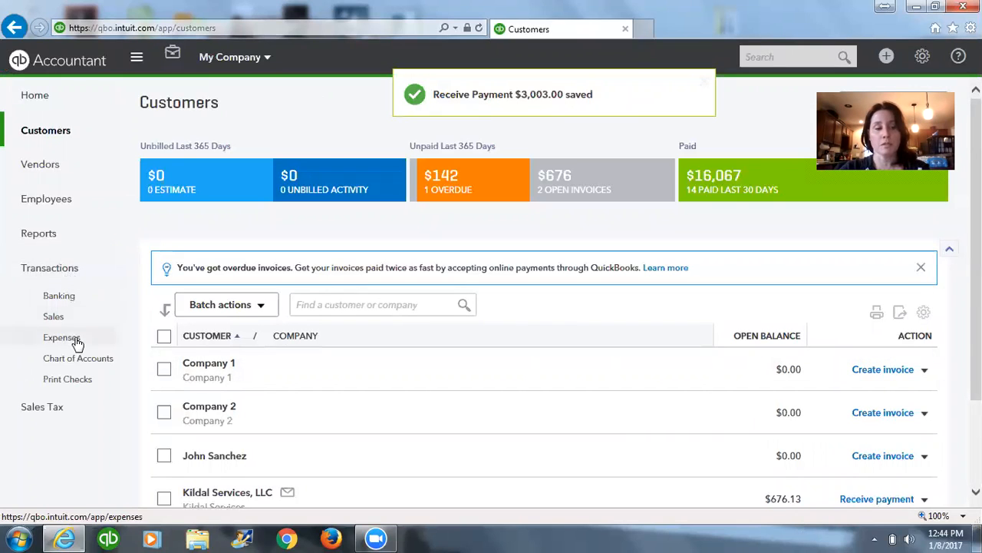
click(49, 355)
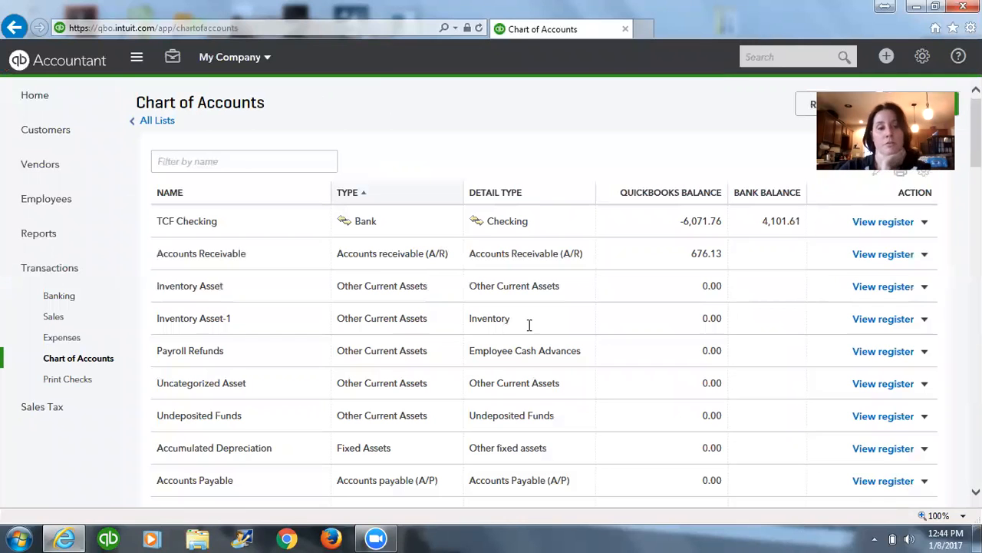
click(884, 224)
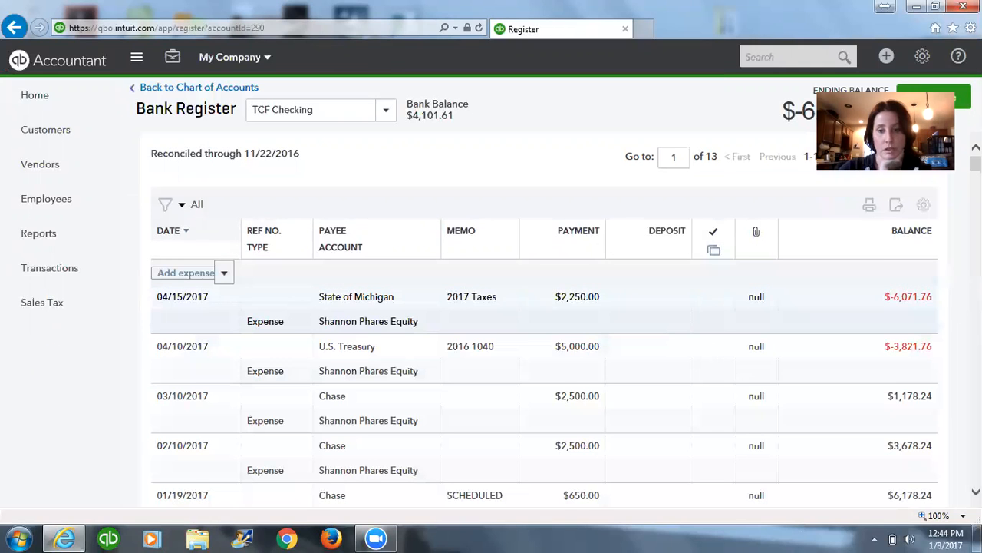
scroll(695, 408, down, 6)
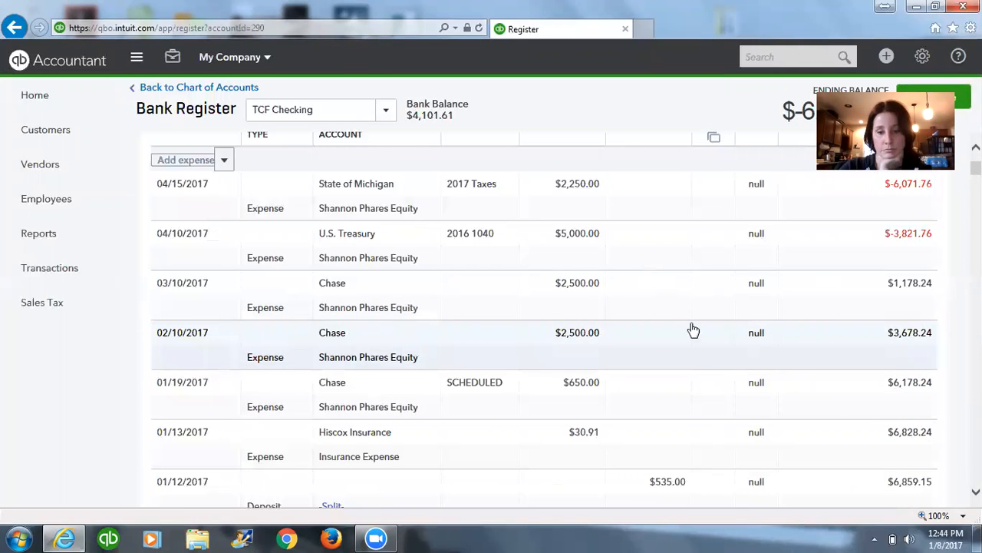
scroll(725, 368, down, 2)
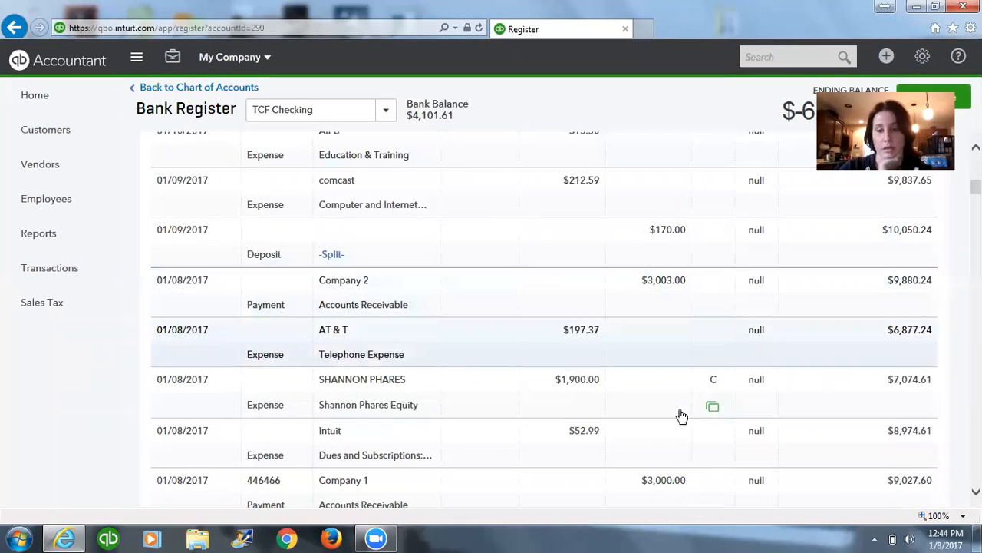
scroll(680, 416, down, 1)
scroll(681, 416, down, 2)
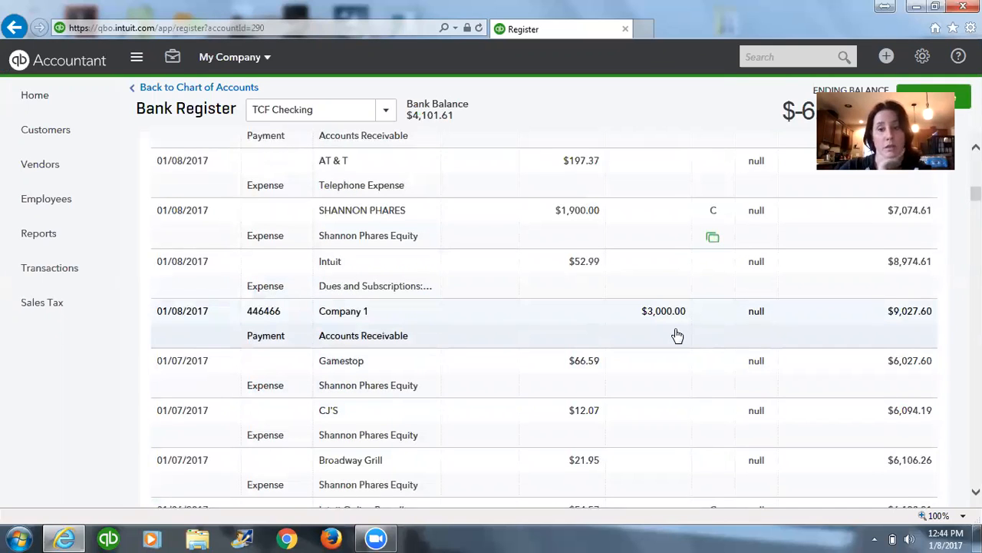
scroll(678, 336, up, 2)
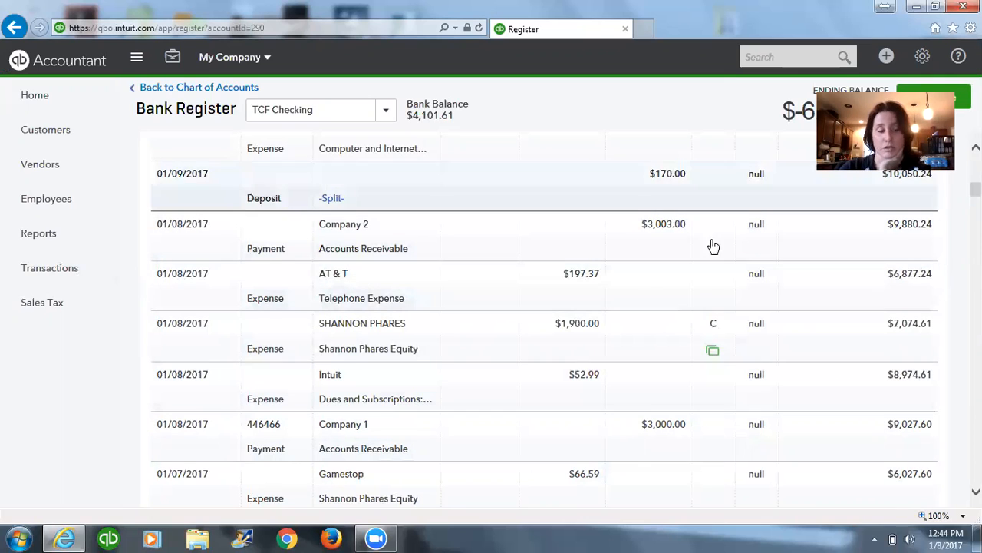
Open the Banking page to review the TCF Checking bank feed transactions awaiting review.
click(82, 275)
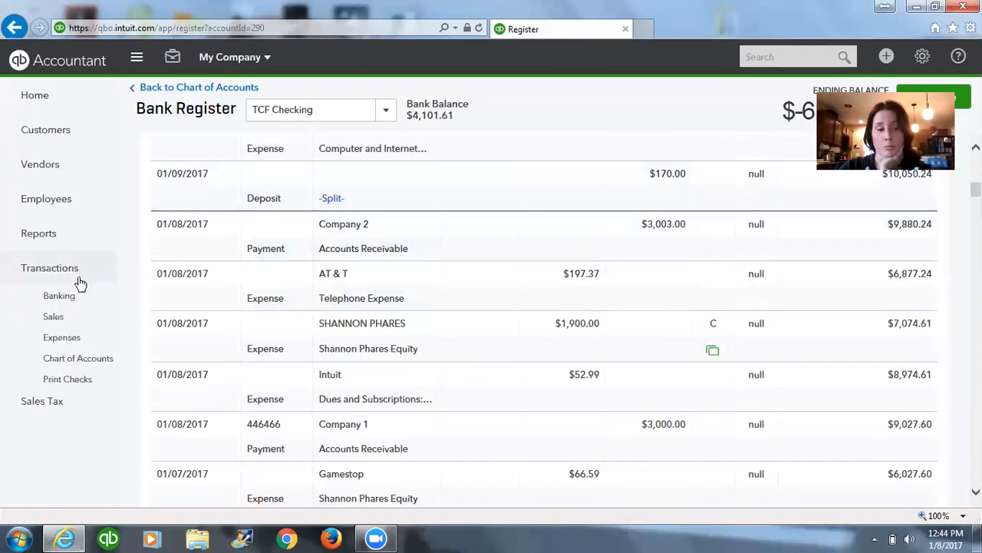
click(70, 298)
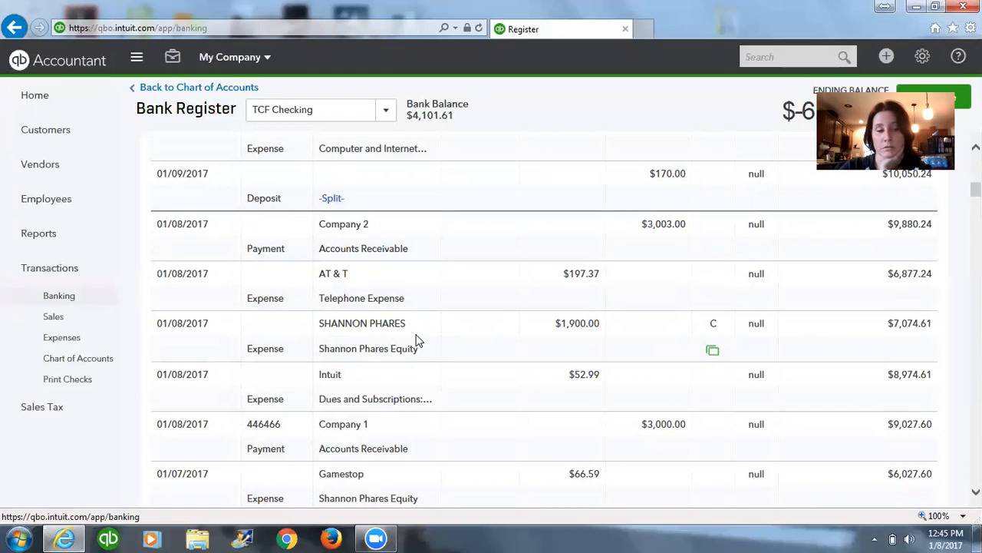
click(75, 301)
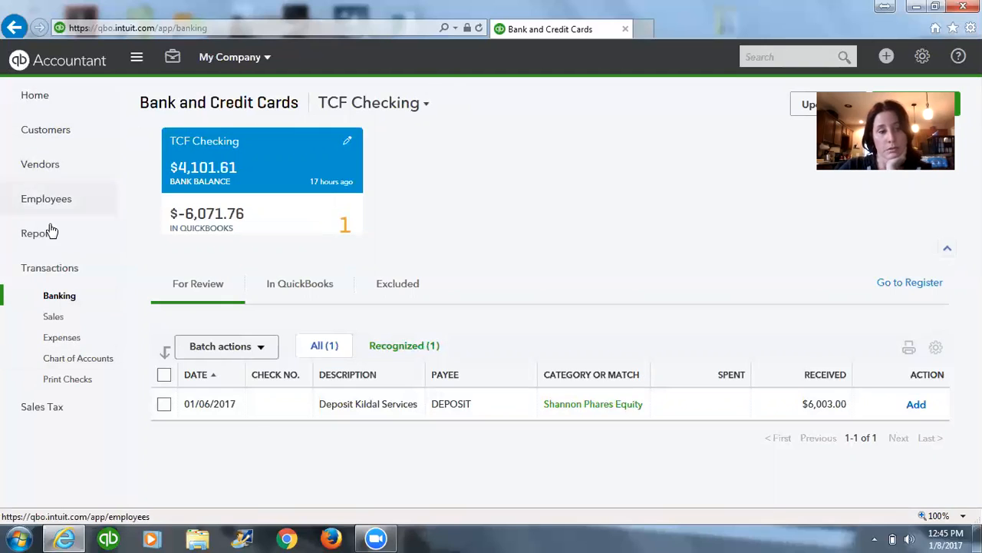
Delete the 01/08/2017 Company 2 payment of $3,003.00 from the TCF Checking register, including its link to other transactions.
click(78, 358)
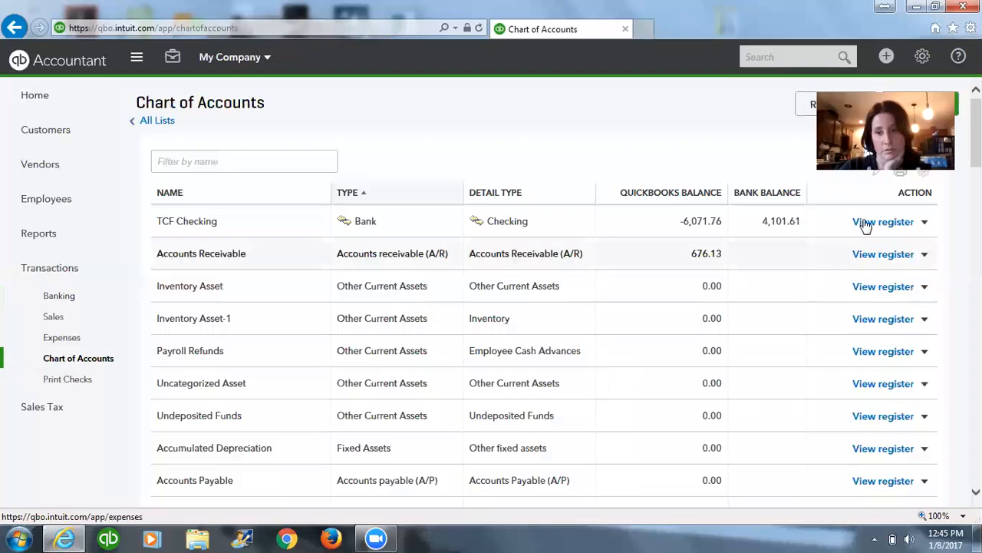
click(866, 222)
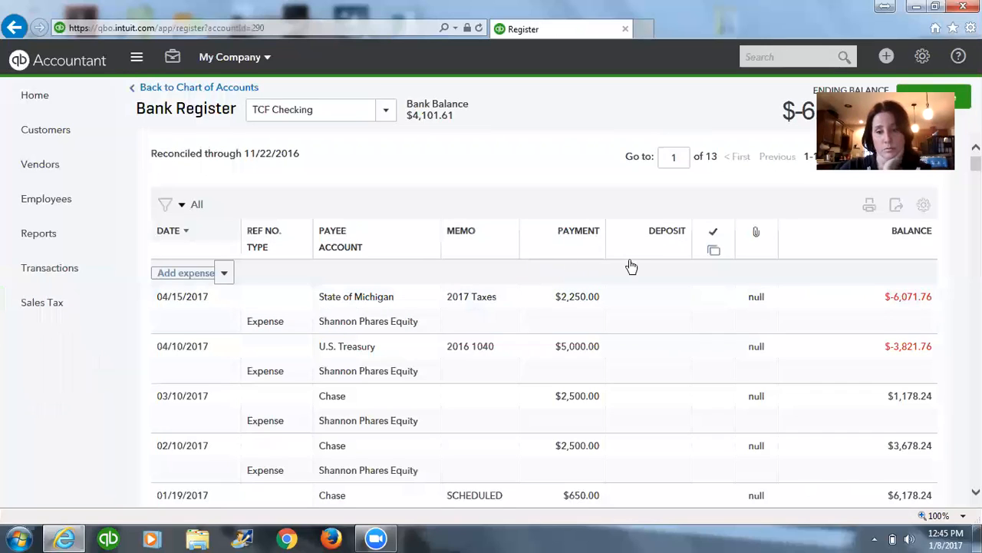
scroll(631, 266, down, 5)
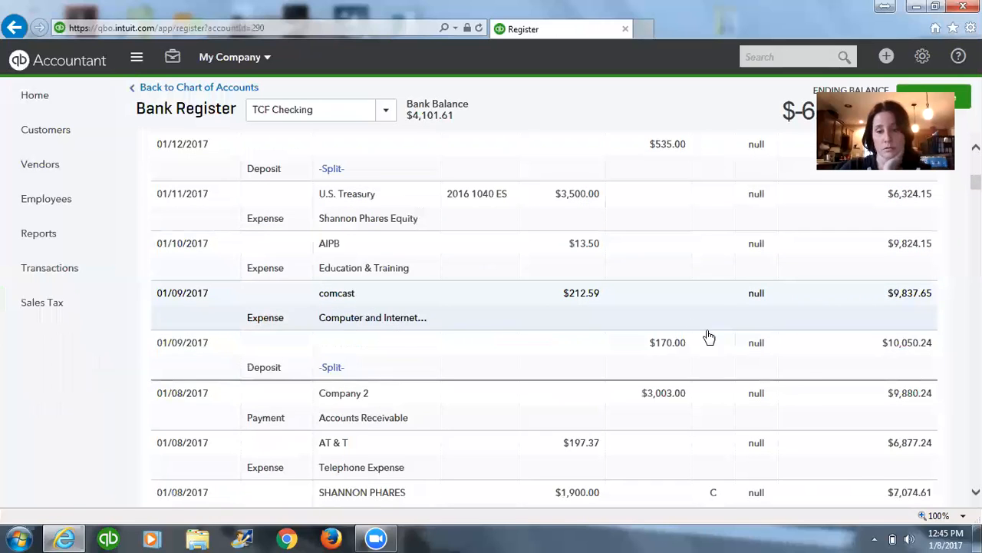
click(390, 413)
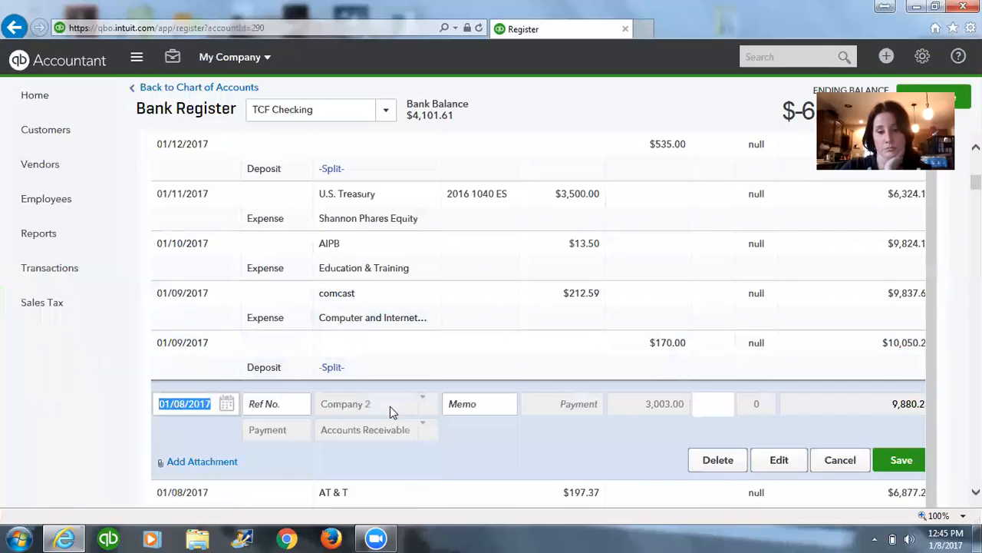
click(718, 459)
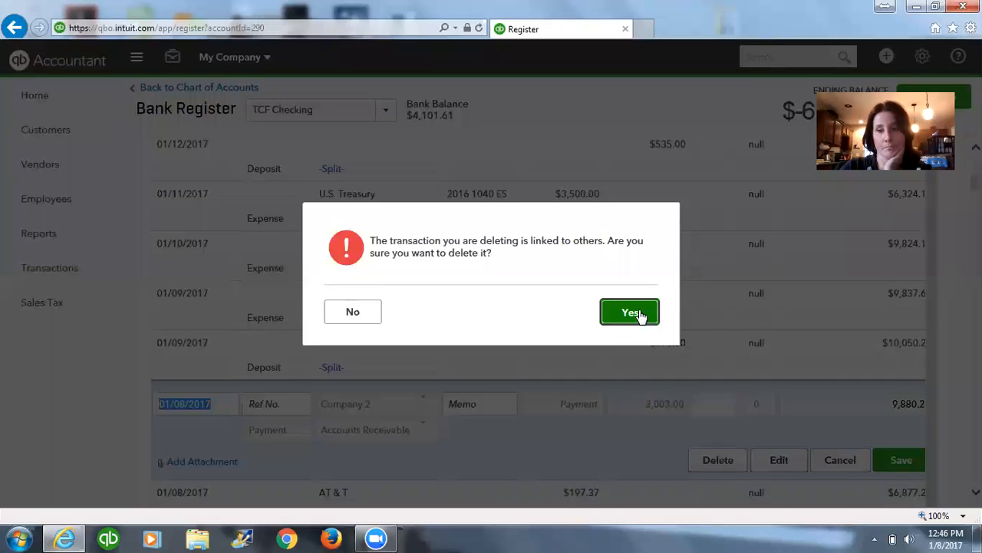
click(637, 314)
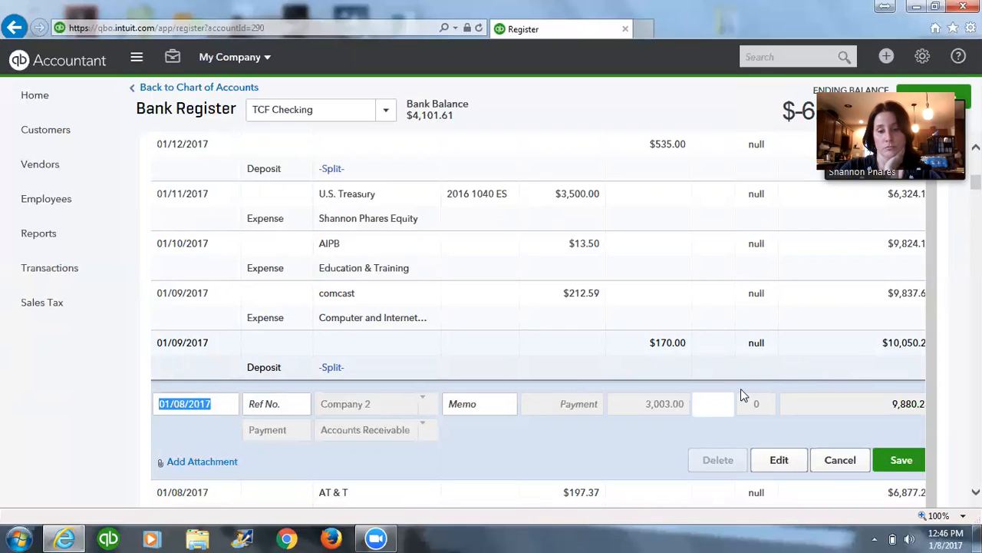
key(Escape)
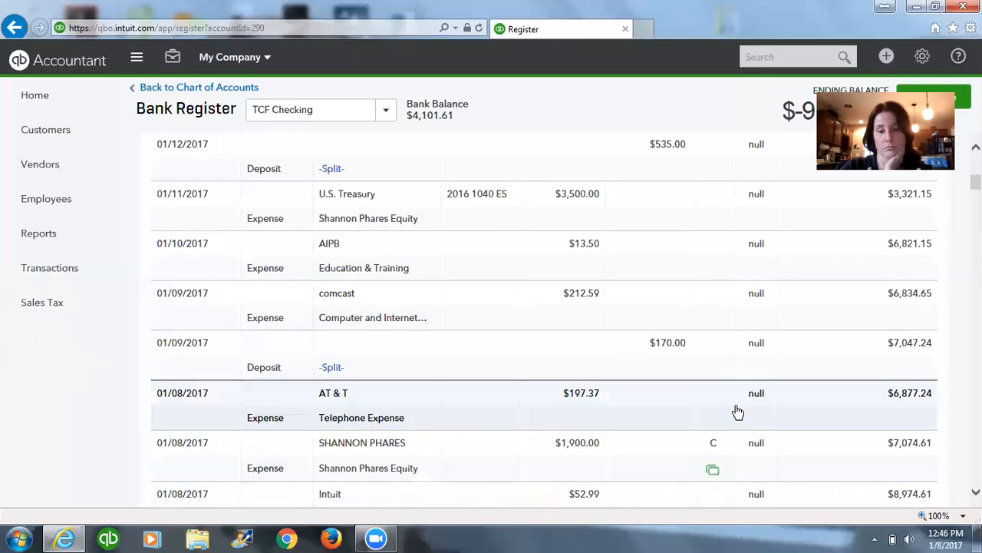
Delete the 01/08/2017 Company 1 payment of $3,000.00 from the TCF Checking register, confirming its removal.
scroll(736, 400, down, 3)
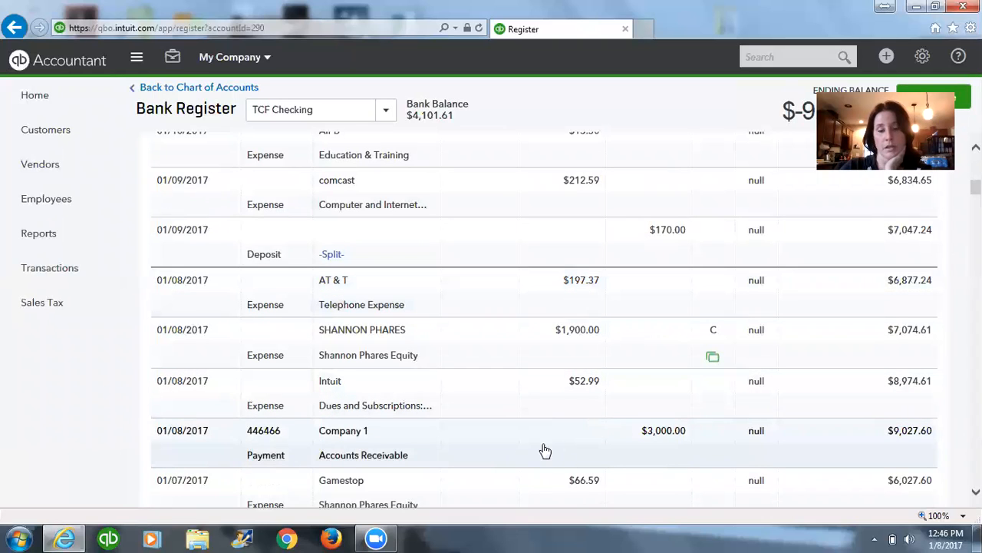
click(526, 458)
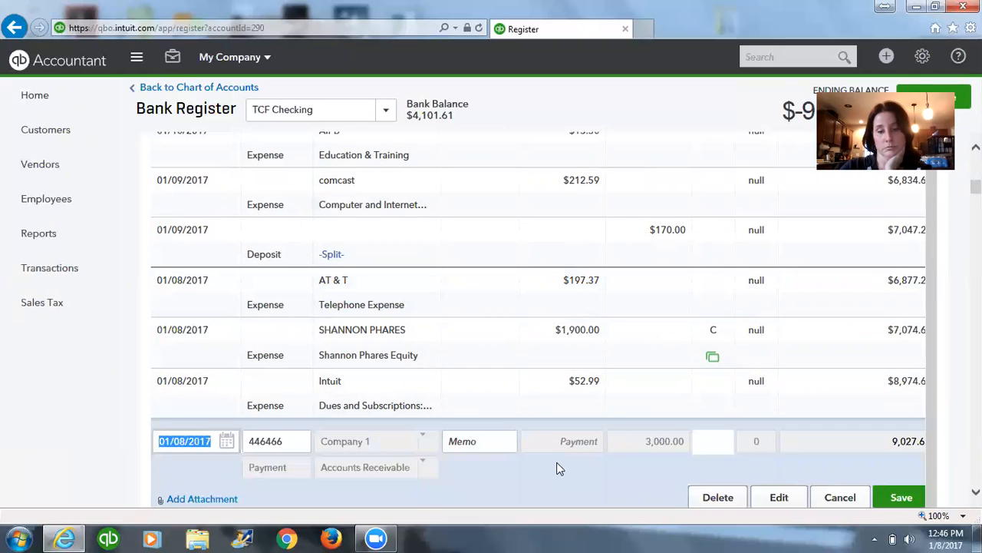
click(718, 499)
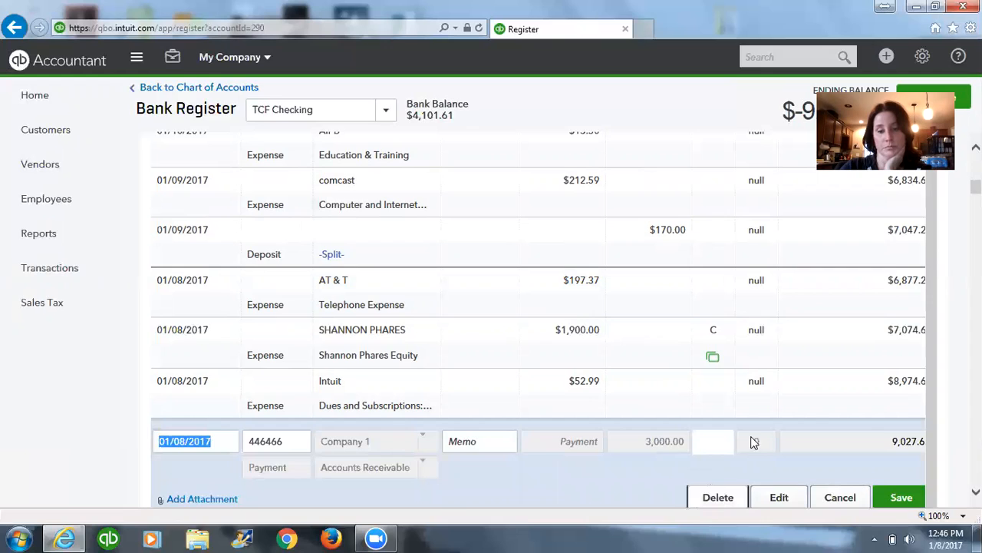
click(649, 320)
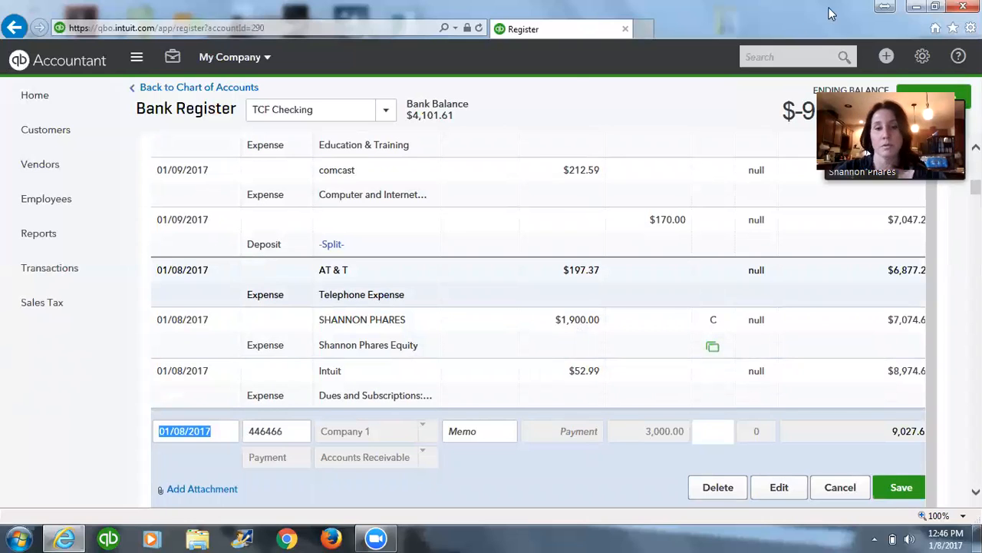
Start a new received payment and choose Company 1 as the customer.
click(887, 60)
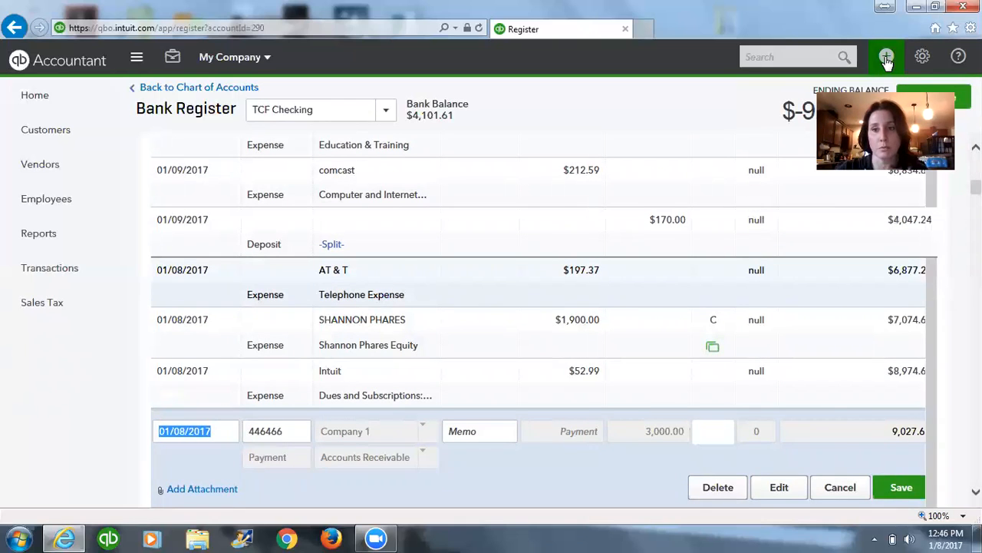
click(887, 59)
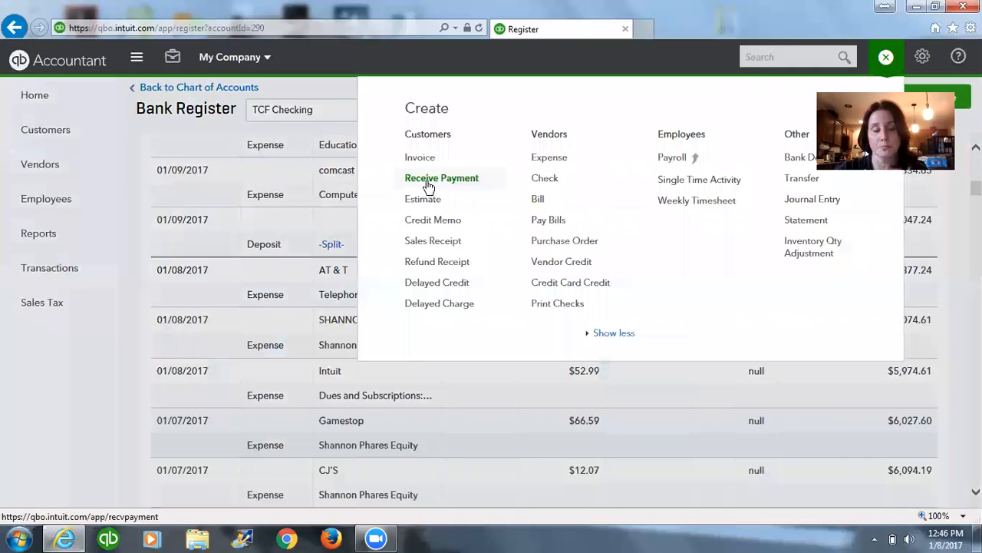
click(428, 187)
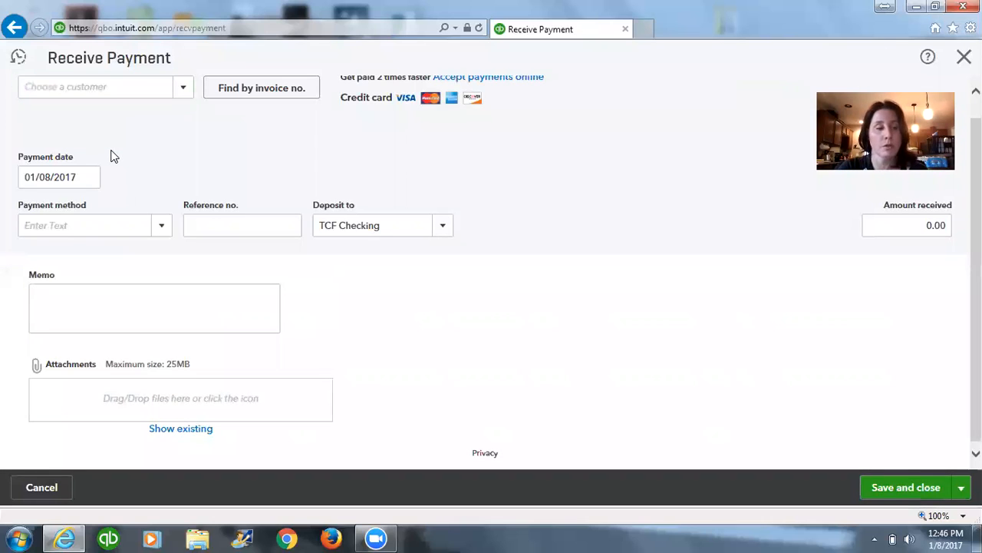
click(137, 92)
text(Cu)
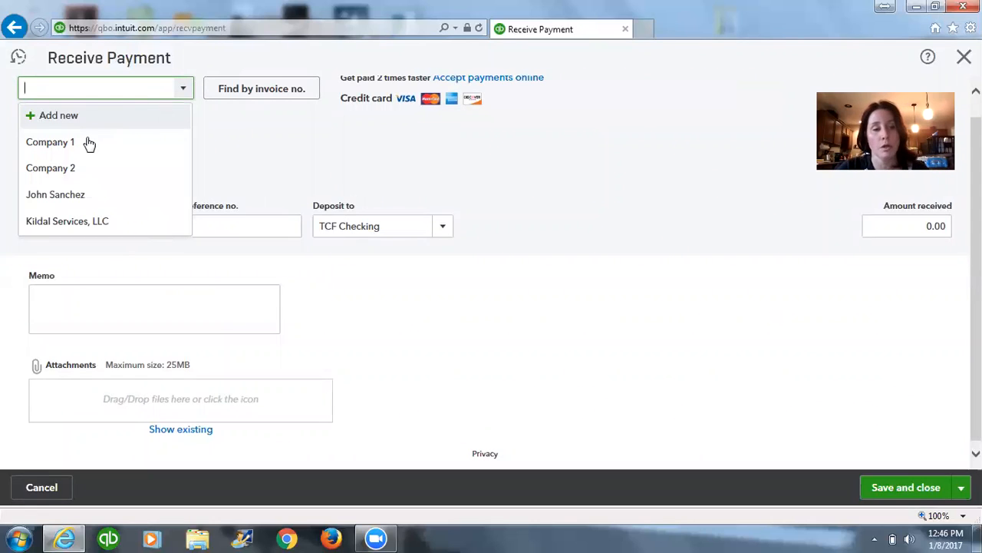
click(22, 96)
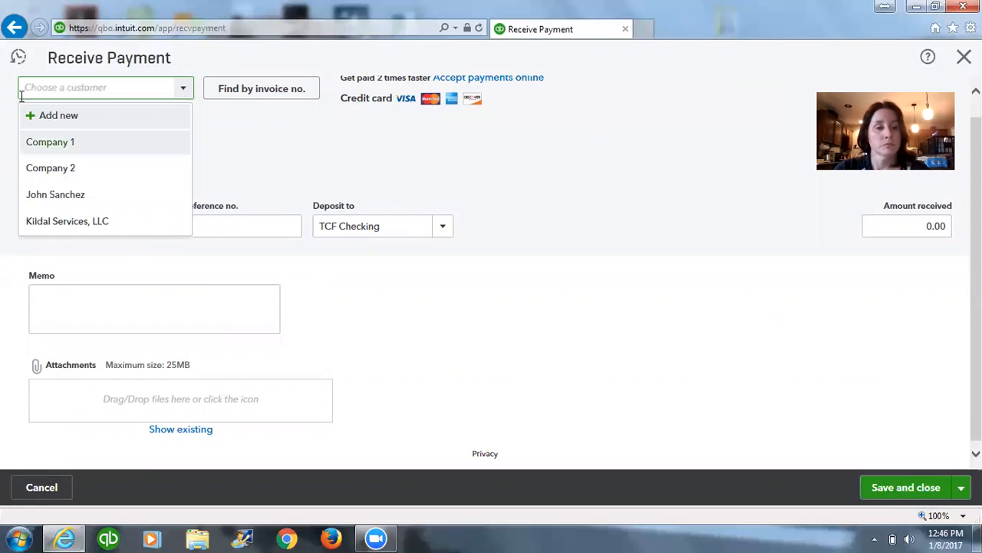
click(74, 145)
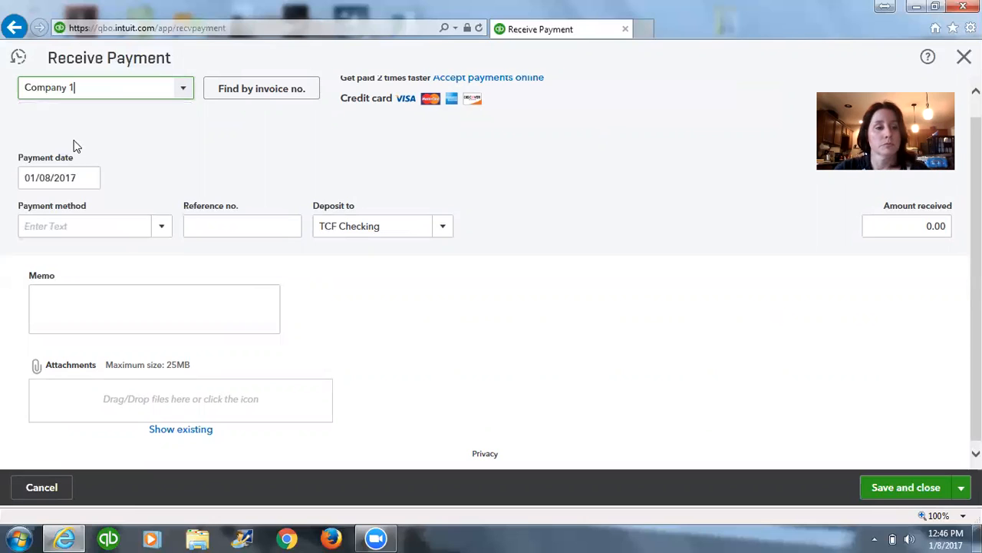
Set the payment method to Check and the deposit account to Undeposited Funds, apply the payment to Invoice # 1231, and save it.
click(147, 226)
click(46, 328)
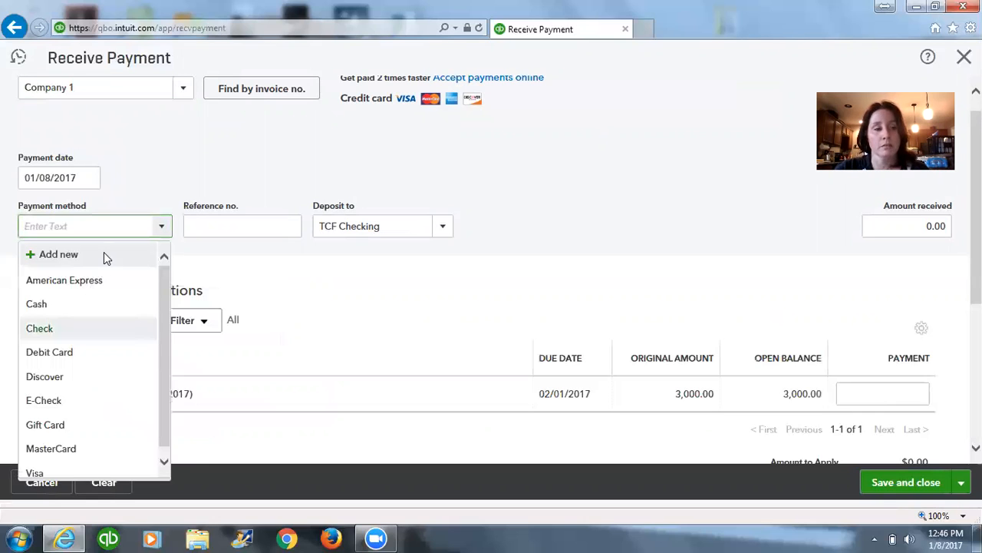
click(89, 179)
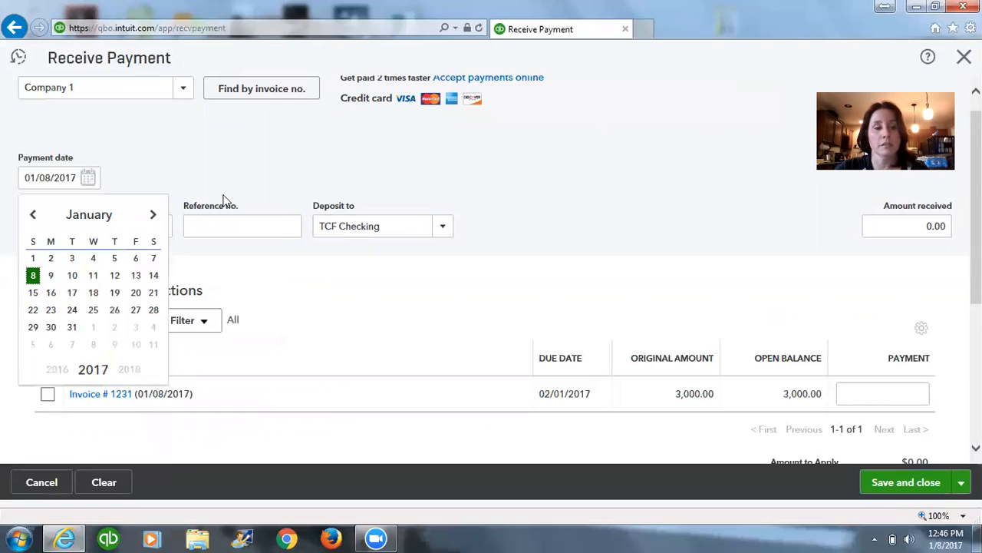
click(256, 226)
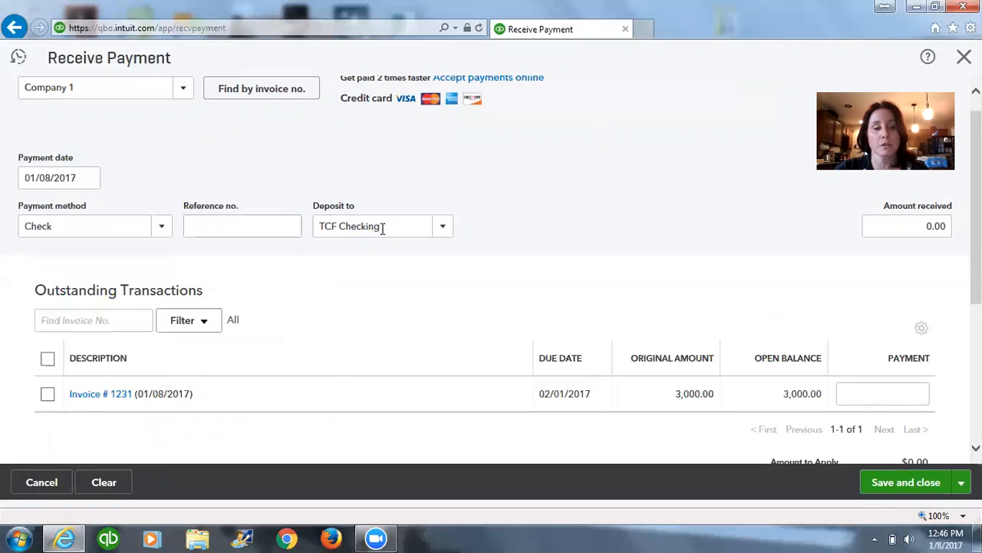
click(442, 230)
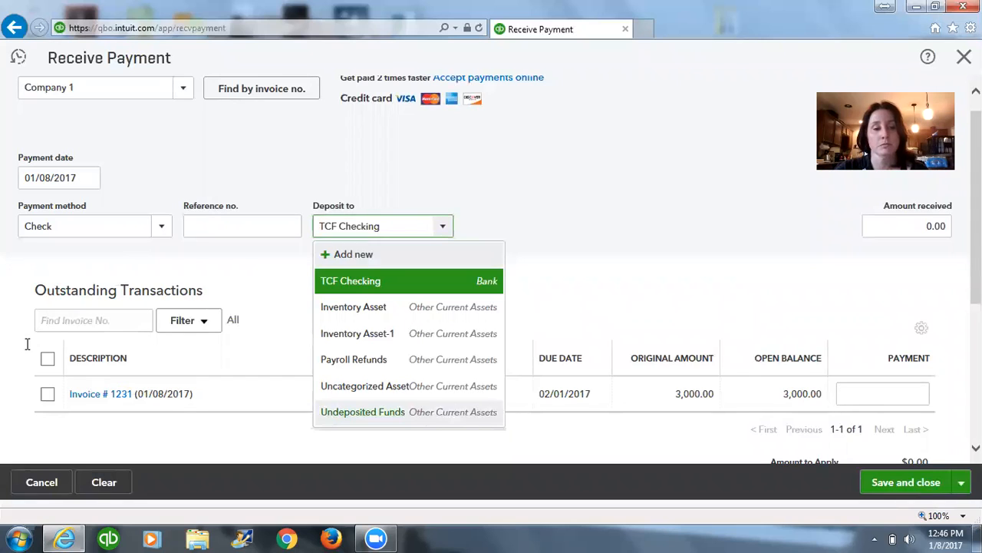
click(169, 424)
click(47, 394)
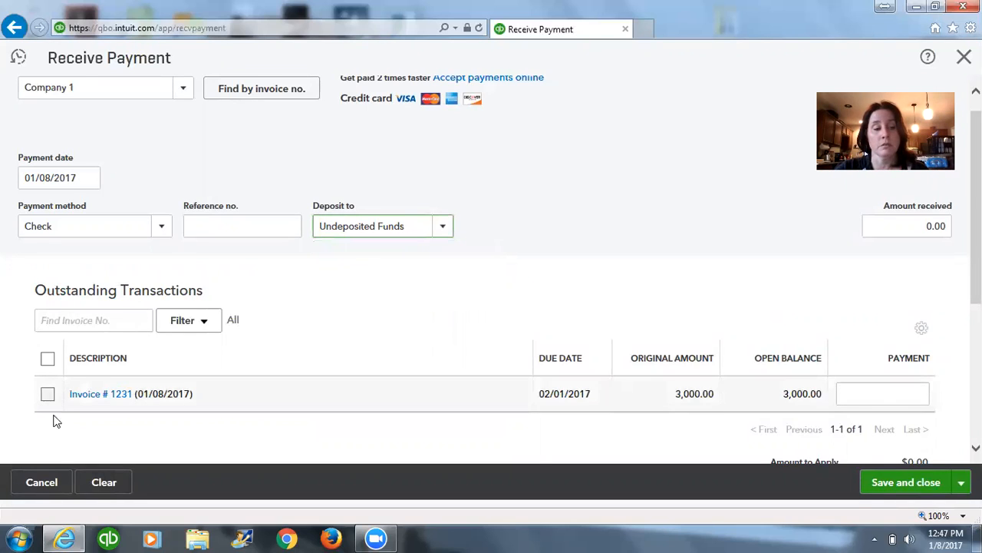
click(905, 482)
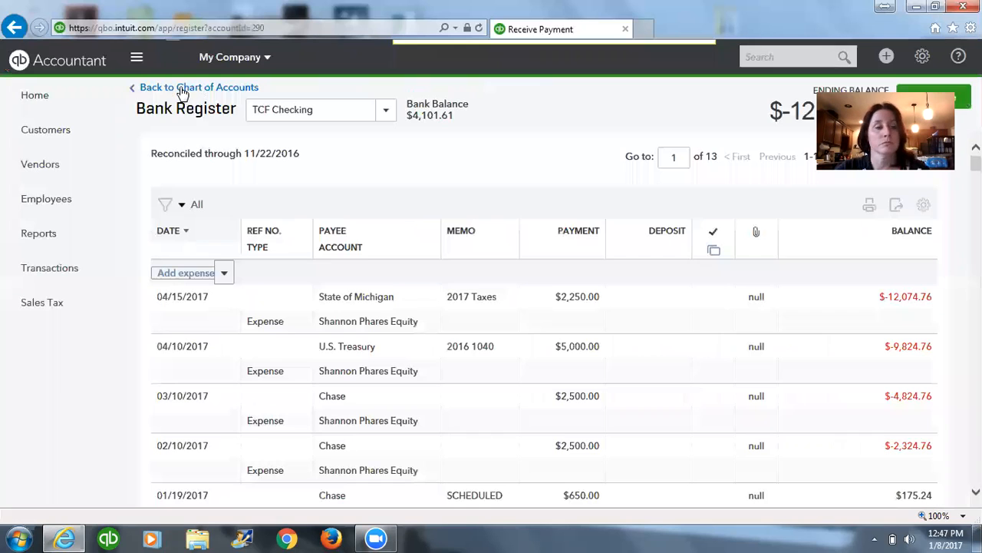
Record and save a received payment from Company 2 for Invoice # 1232 of $3,003.00, deposited to Undeposited Funds.
click(888, 58)
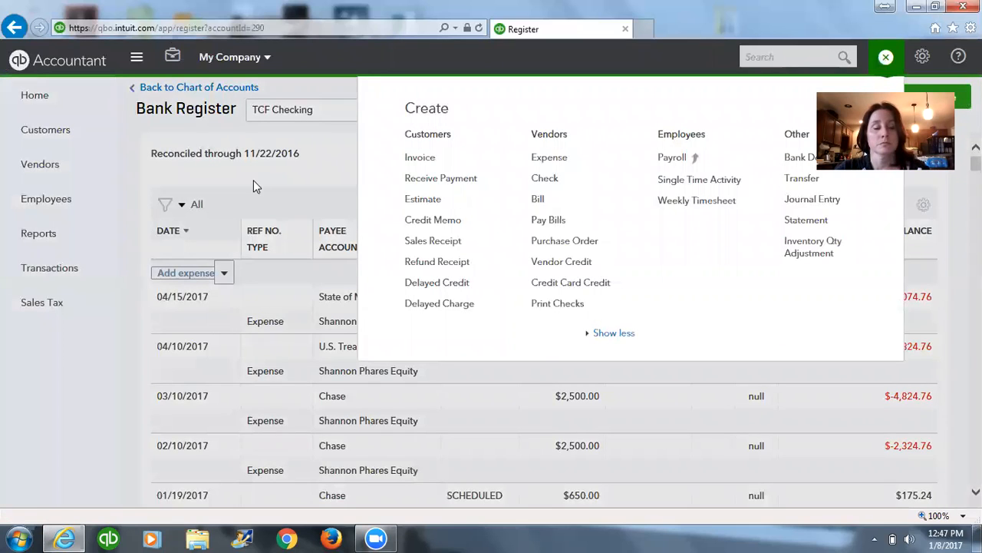
click(440, 177)
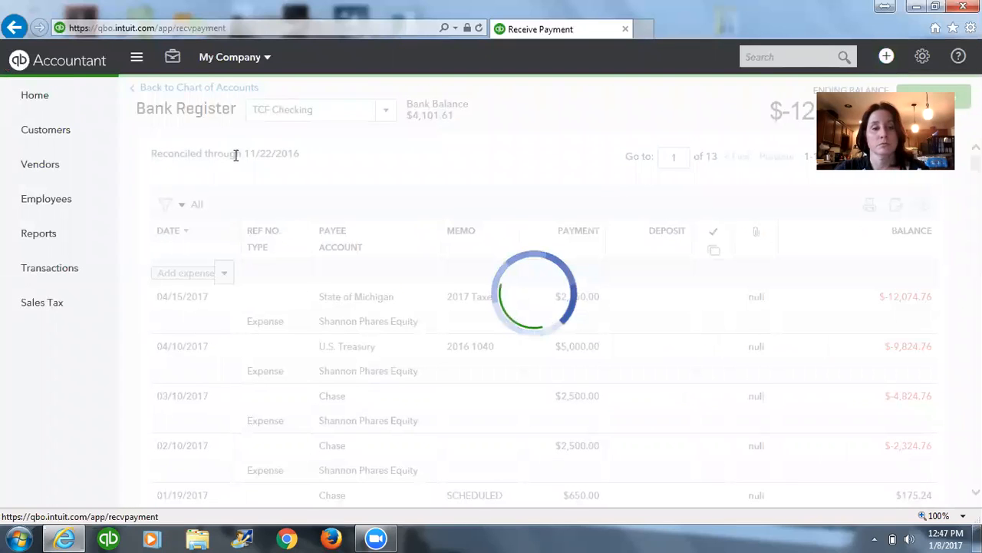
text(st)
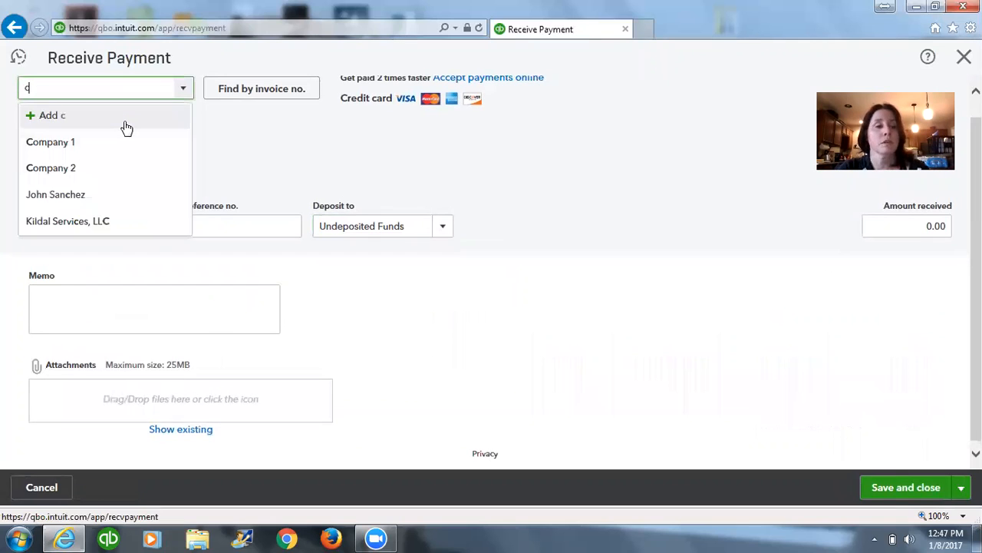
text(pany 1)
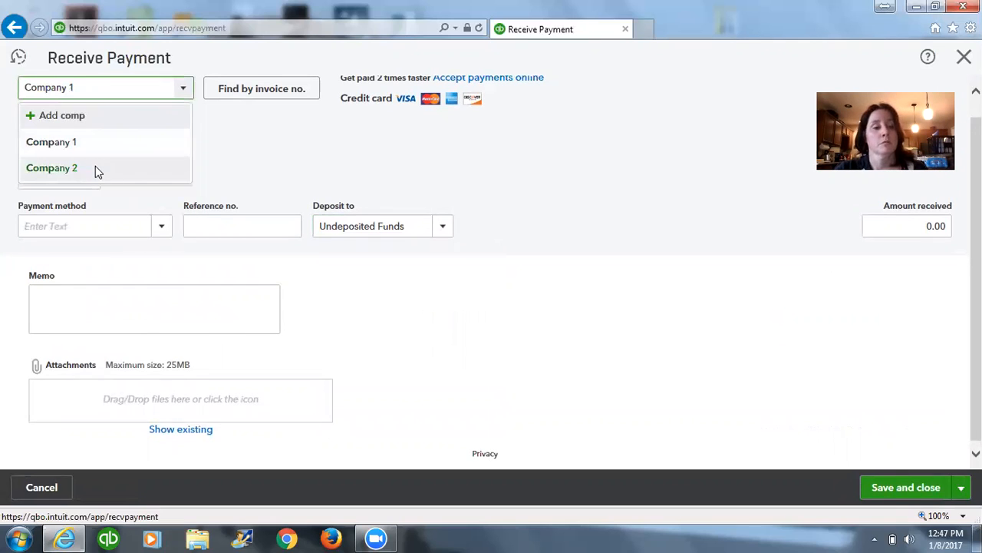
click(105, 168)
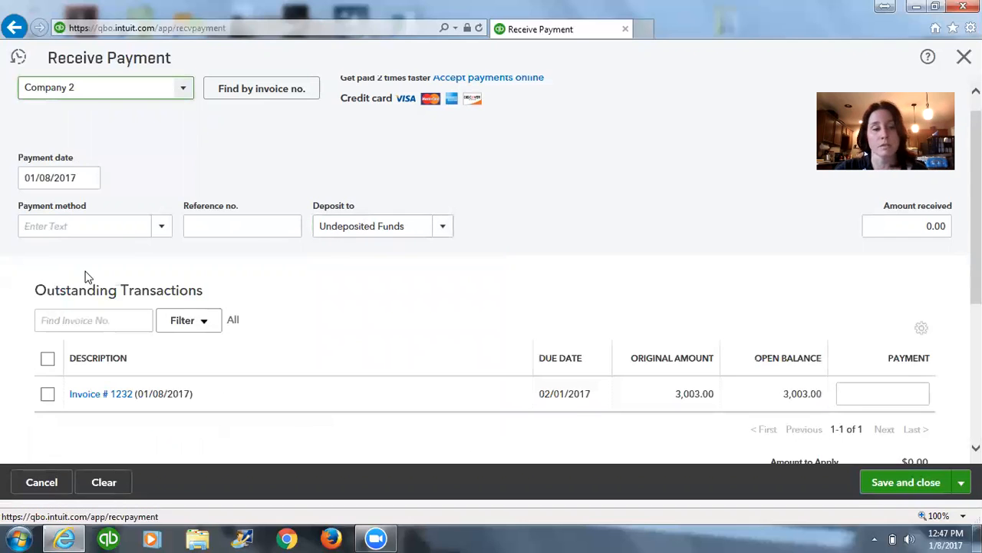
click(47, 393)
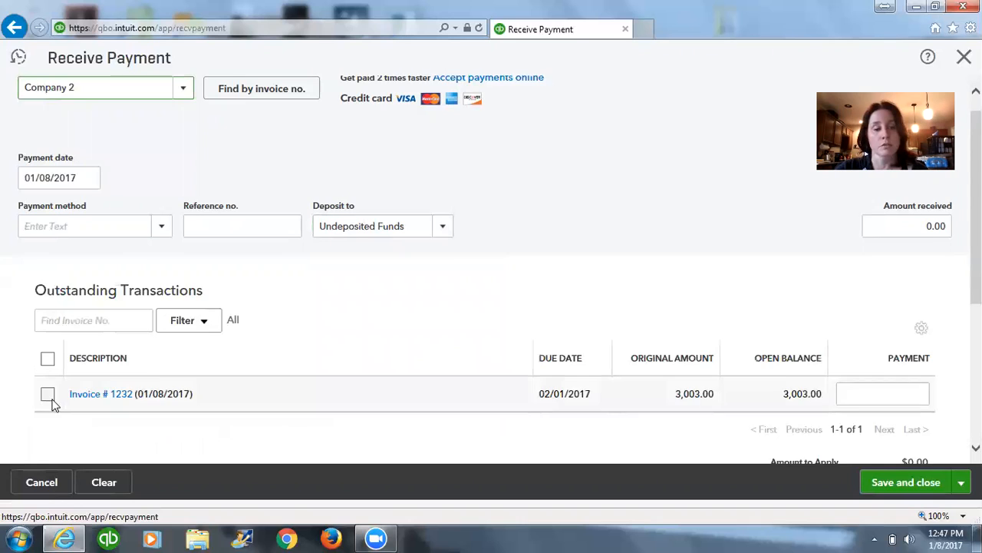
click(923, 485)
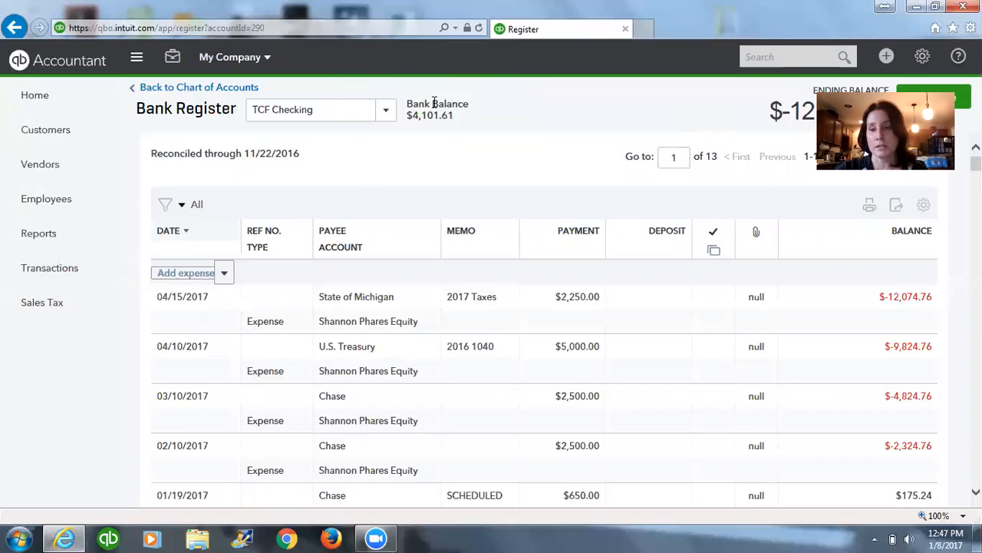
Create and save a bank deposit to TCF Checking dated 01/08/2017 that combines the existing Company 1 and Company 2 payments.
click(887, 58)
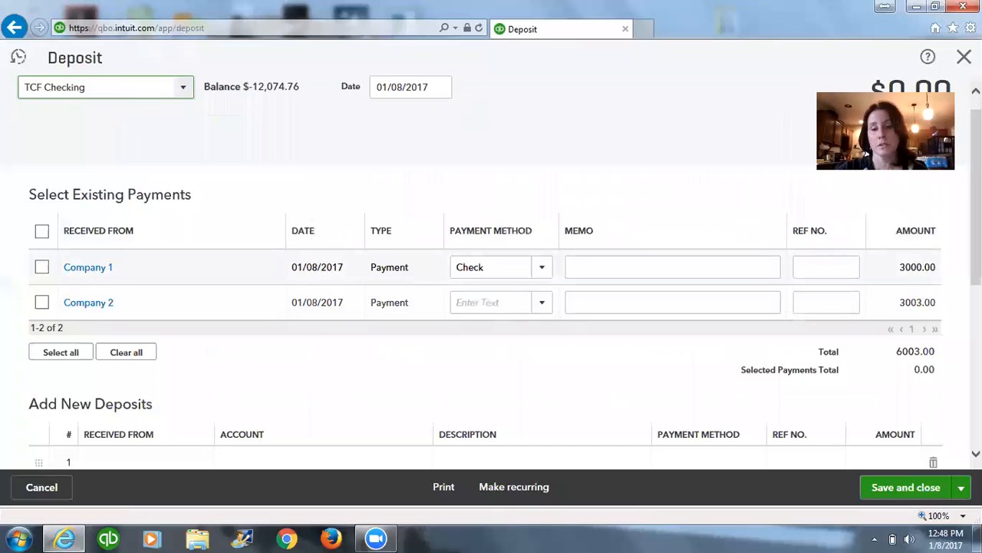
click(40, 266)
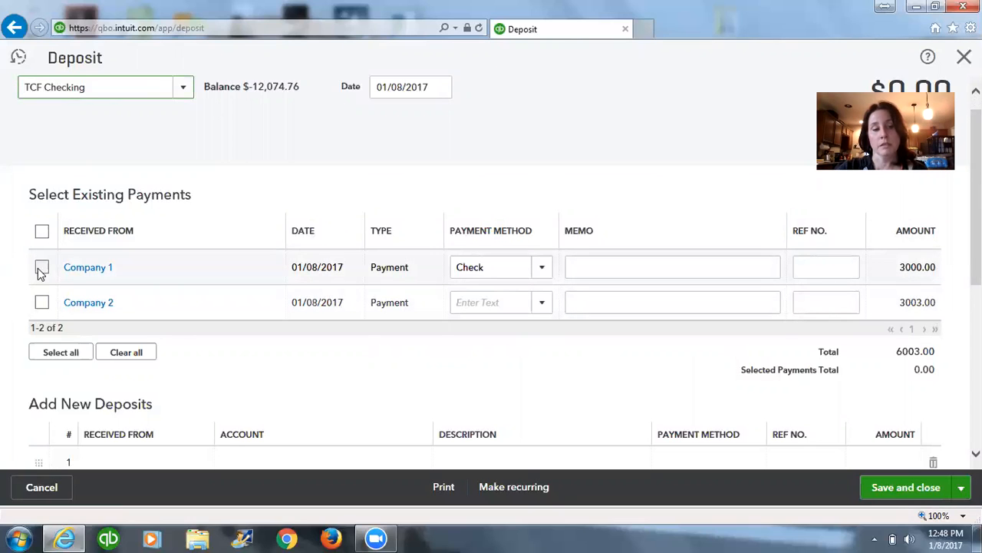
click(41, 302)
click(52, 354)
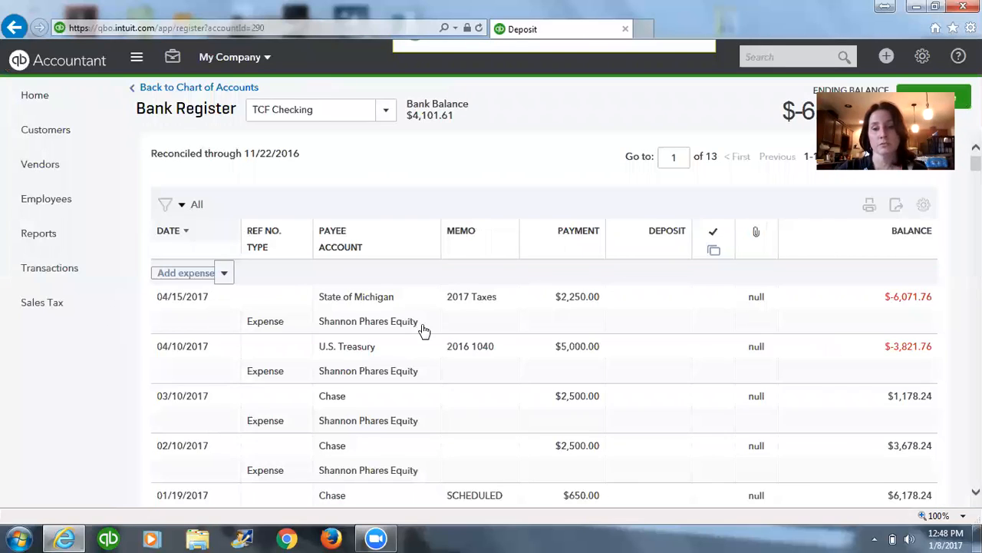
Examine the combined 01/08/2017 deposit in the TCF Checking register, and open the Banking page to compare it with the bank feed.
scroll(625, 294, down, 4)
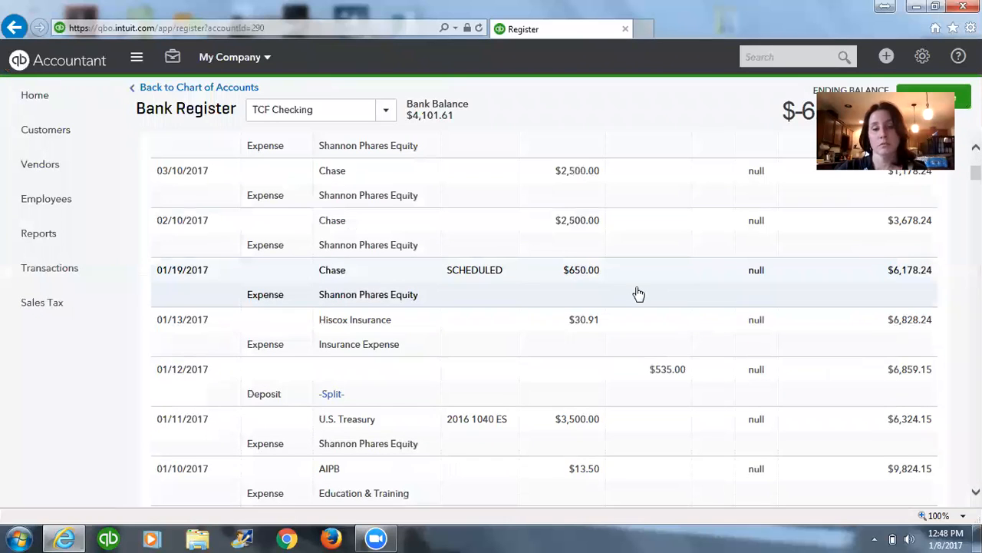
scroll(638, 293, down, 5)
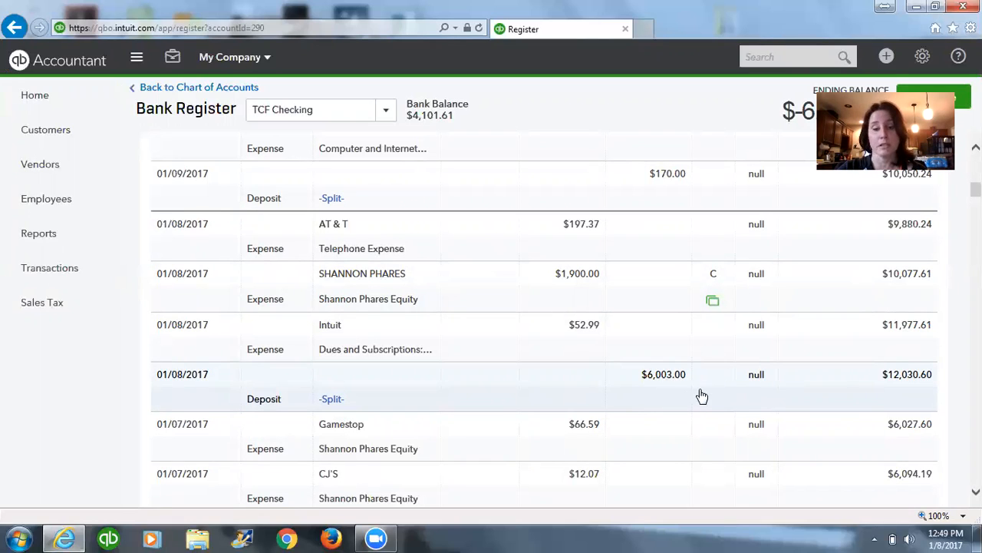
click(77, 273)
click(77, 304)
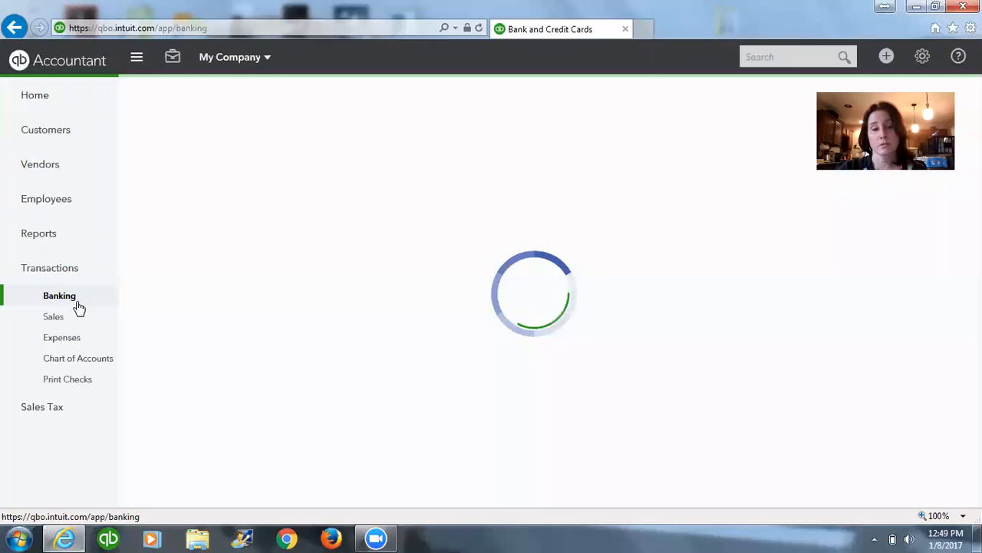